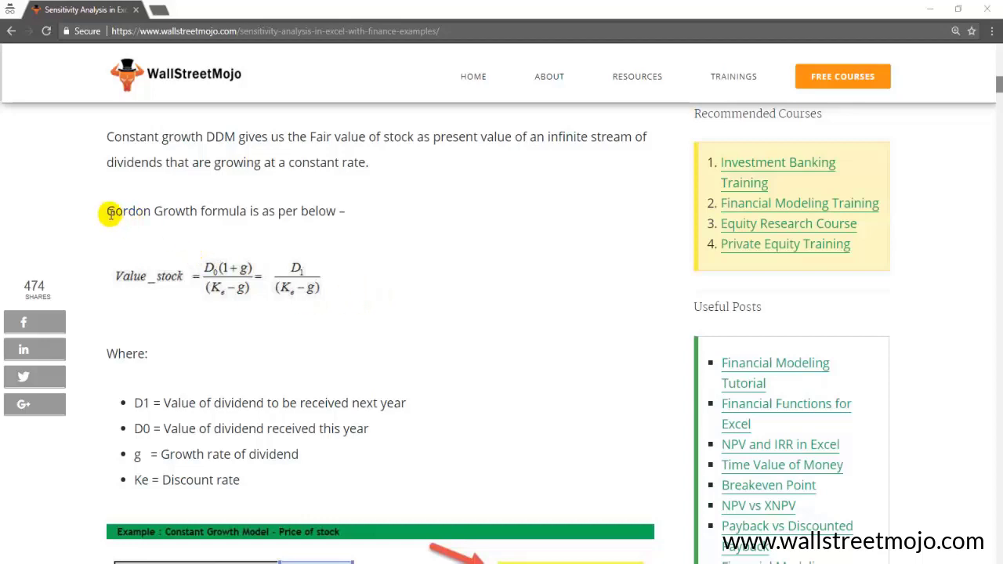
# Step: Examine the Gordon Growth formula, its variable definitions and the constant growth example on the web page
pyautogui.moveTo(108, 212); pyautogui.dragTo(247, 219)
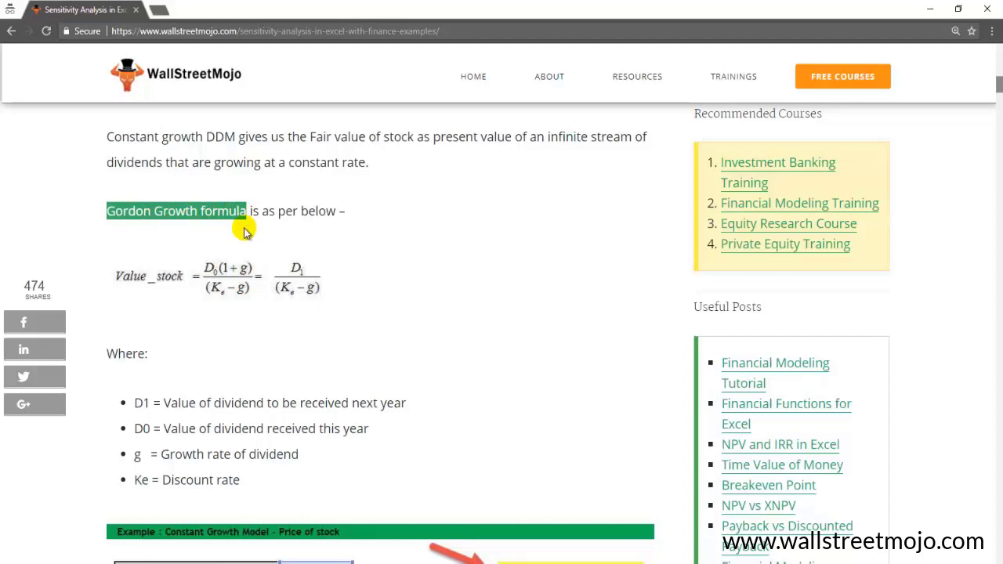
pyautogui.moveTo(108, 137); pyautogui.dragTo(195, 138)
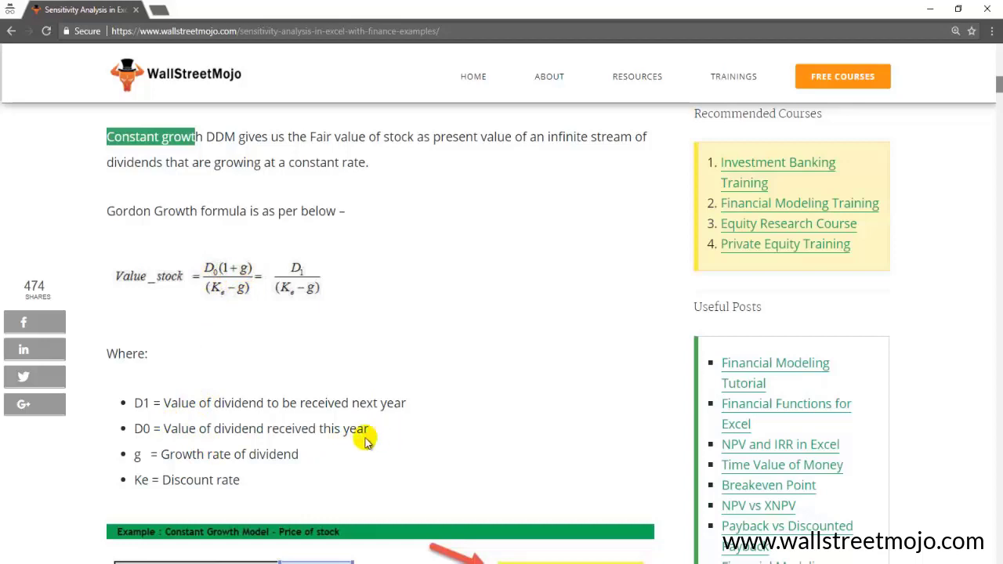
pyautogui.moveTo(161, 454); pyautogui.dragTo(310, 467)
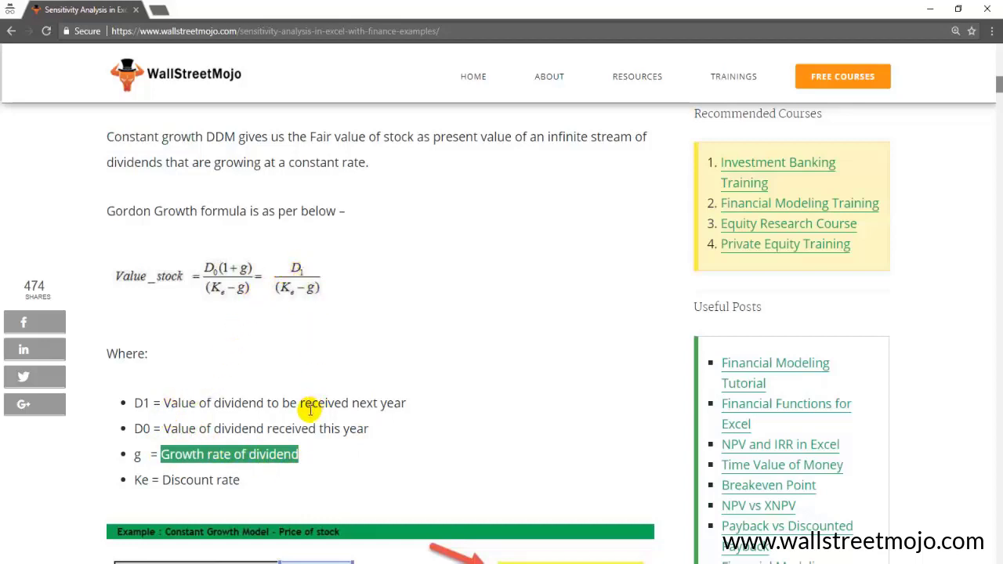
pyautogui.moveTo(163, 481); pyautogui.dragTo(232, 481)
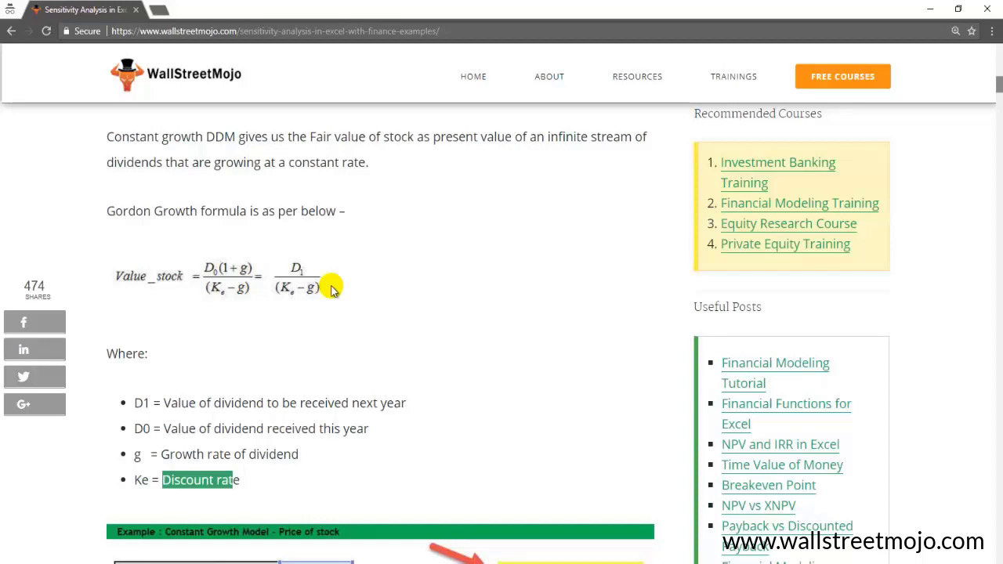
pyautogui.scroll(-1, 331, 288)
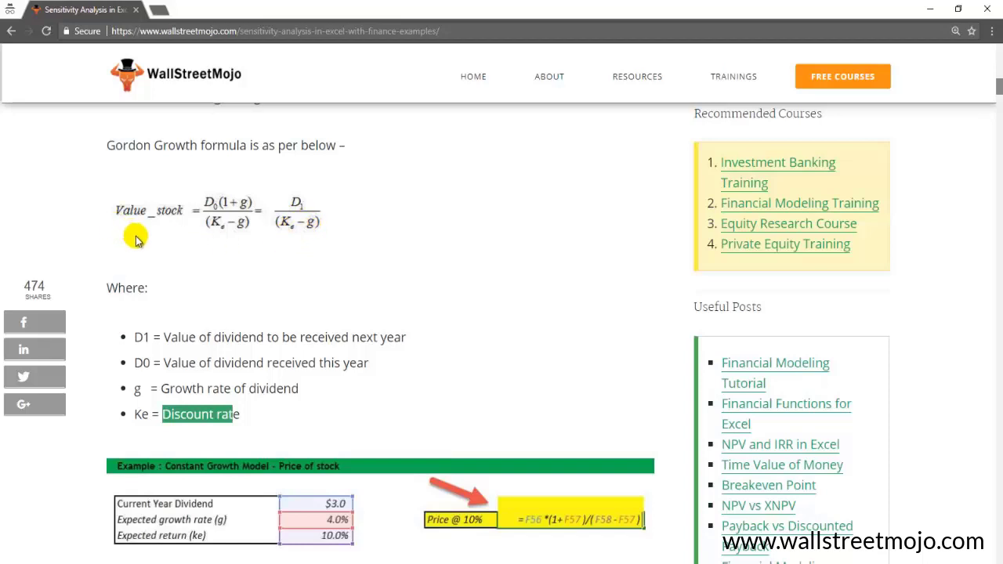
pyautogui.scroll(-1, 163, 263)
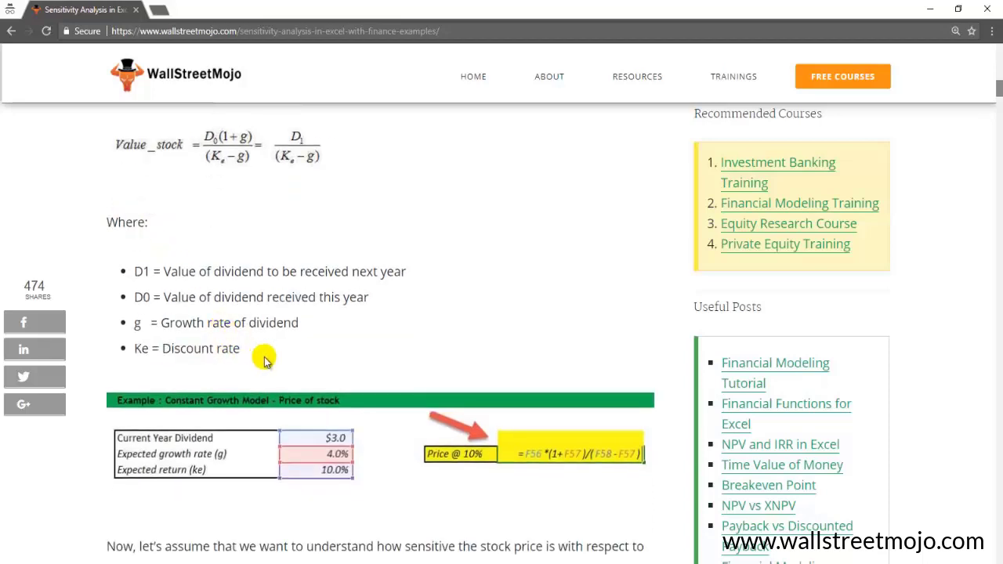
pyautogui.scroll(-1, 262, 354)
pyautogui.scroll(-1, 263, 353)
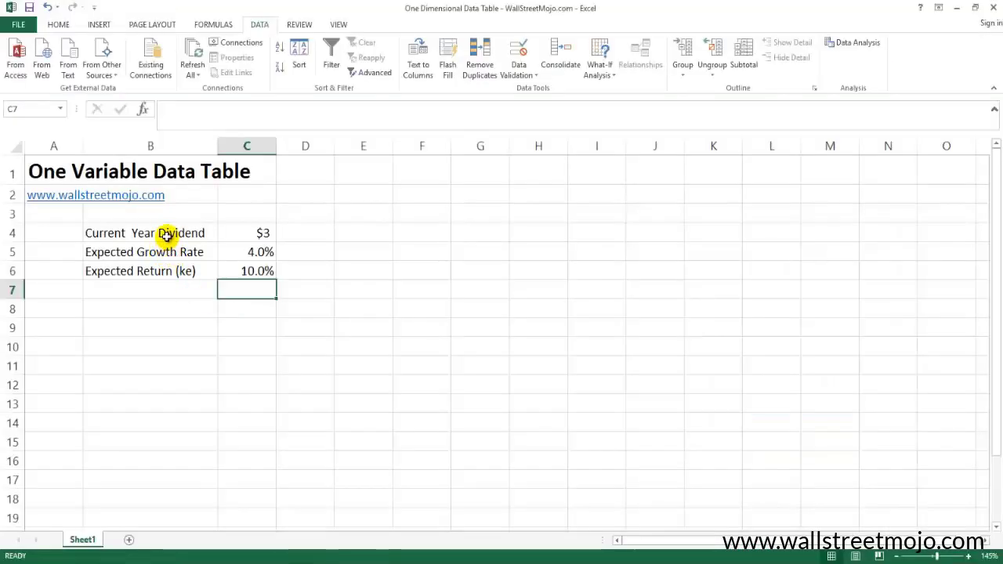
# Step: Switch to the Excel workbook and examine the Current Year Dividend, Expected Growth Rate and Expected Return (ke) assumptions
pyautogui.click(168, 234)
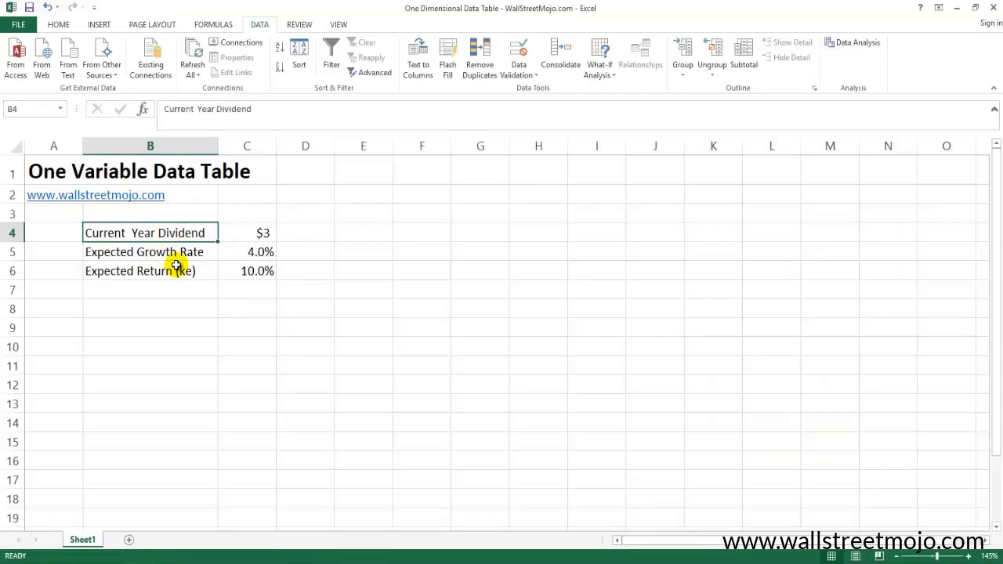
pyautogui.click(263, 233)
pyautogui.click(144, 257)
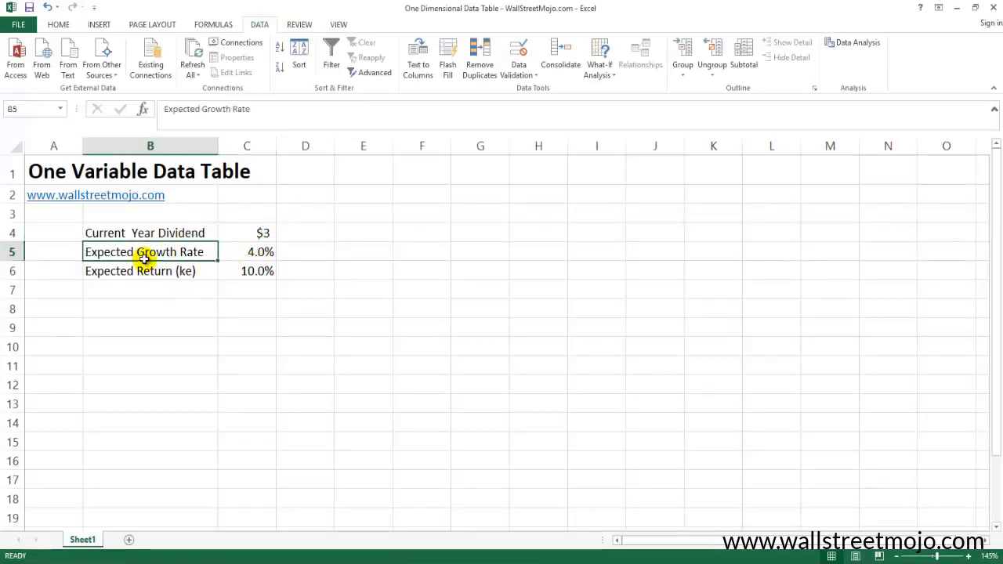
pyautogui.click(262, 254)
pyautogui.click(152, 275)
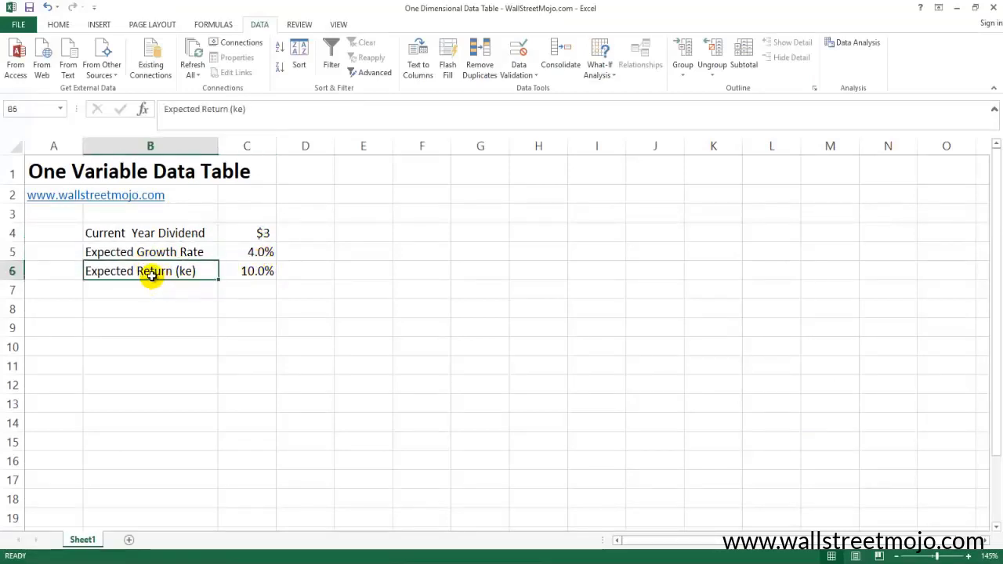
pyautogui.click(263, 273)
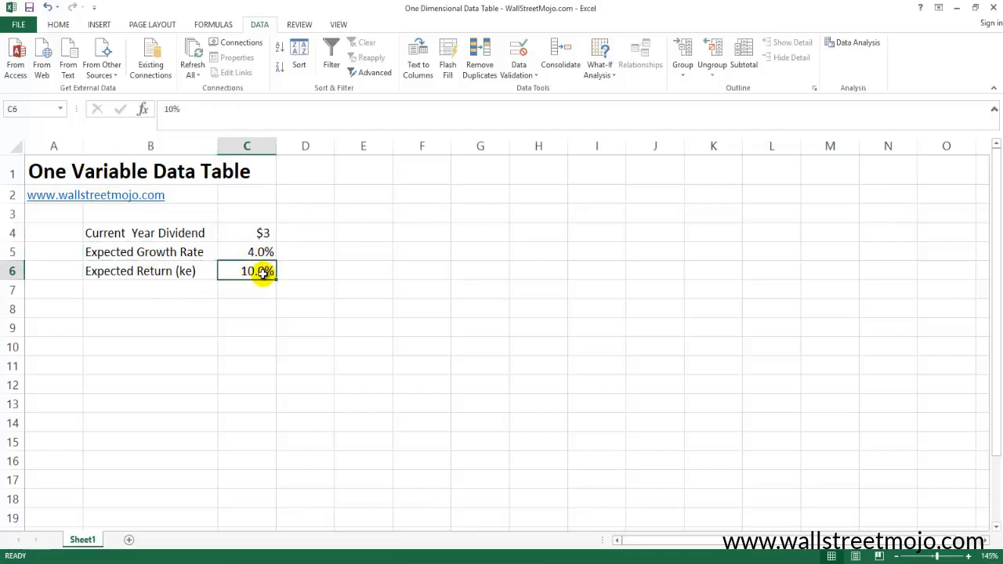
# Step: Enter the label "Value of Stock" in cell B8
pyautogui.click(185, 313)
pyautogui.write('Value of Stock')
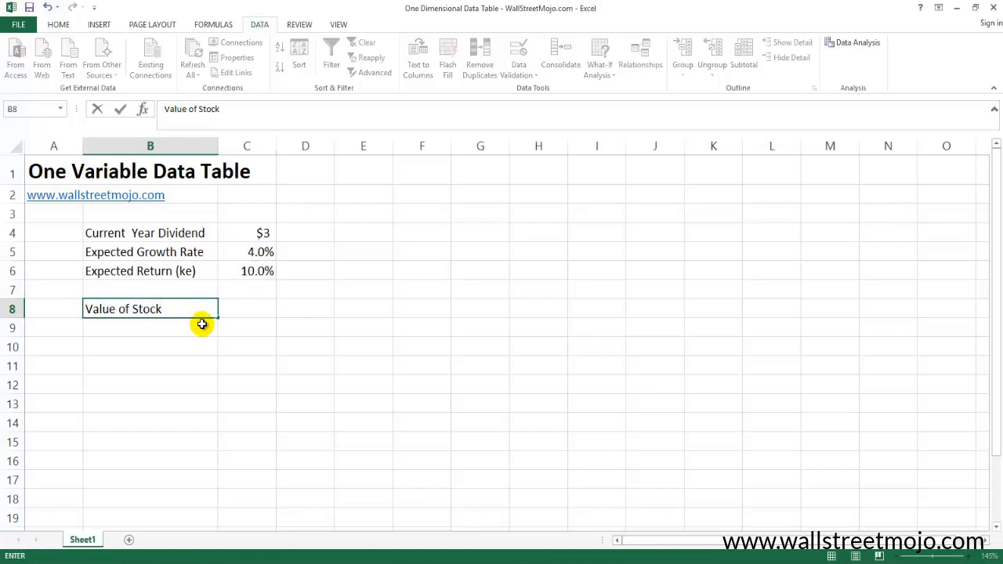
pyautogui.press('Return')
pyautogui.press('Up')
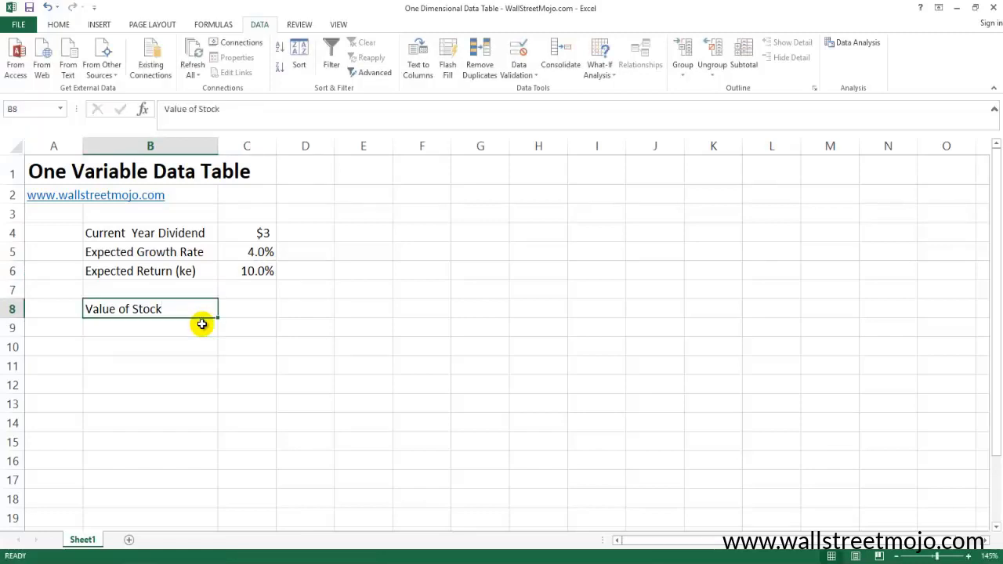
# Step: Calculate the stock value in C8 with the Gordon Growth formula =C4*(1+C5)/(C6-C5)
pyautogui.press('Right')
pyautogui.write('=')
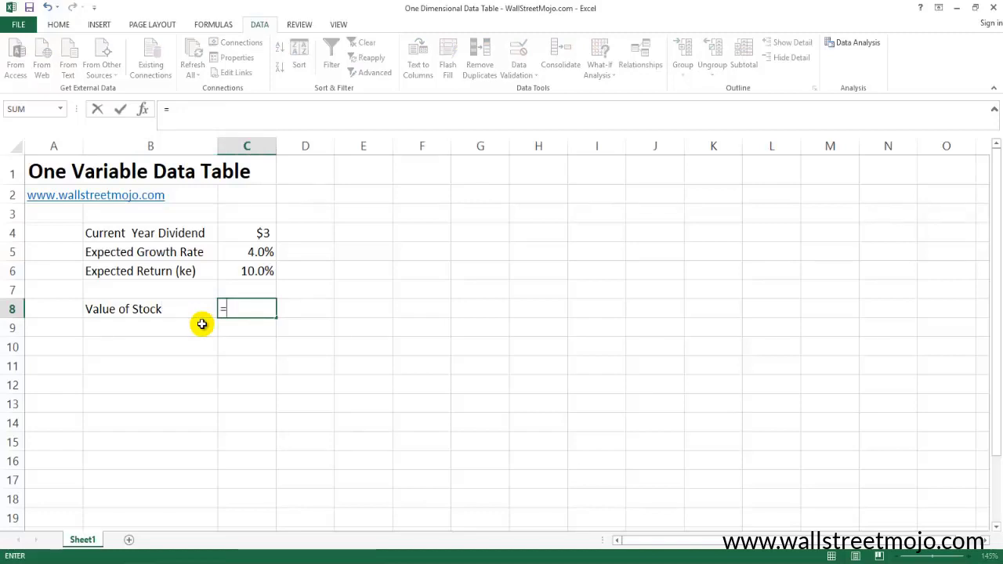
pyautogui.press('Up')
pyautogui.press('Up')
pyautogui.press('Up')
pyautogui.press('Up')
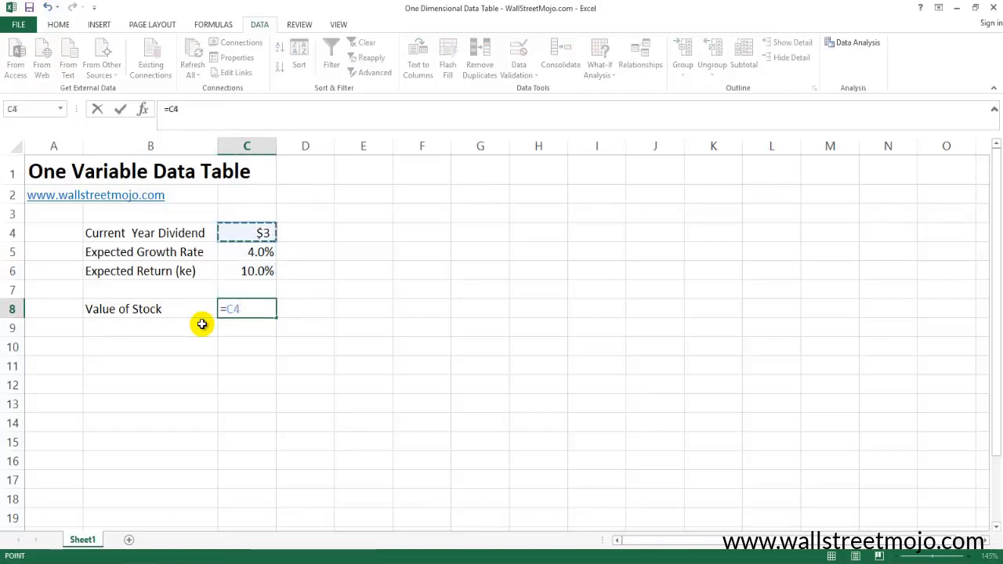
pyautogui.write('*(')
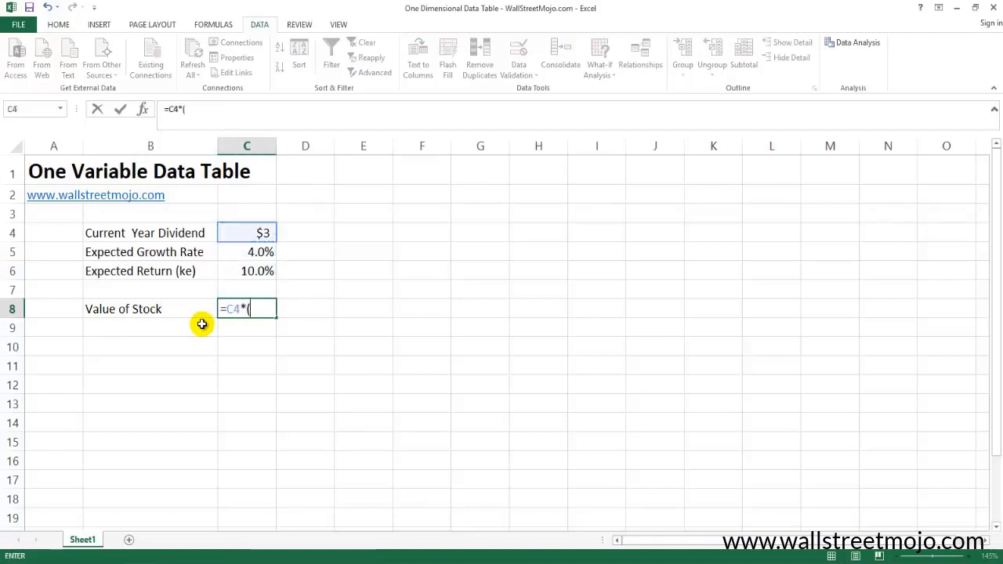
pyautogui.write('1+')
pyautogui.press('Up')
pyautogui.press('Up')
pyautogui.press('Up')
pyautogui.write(')/')
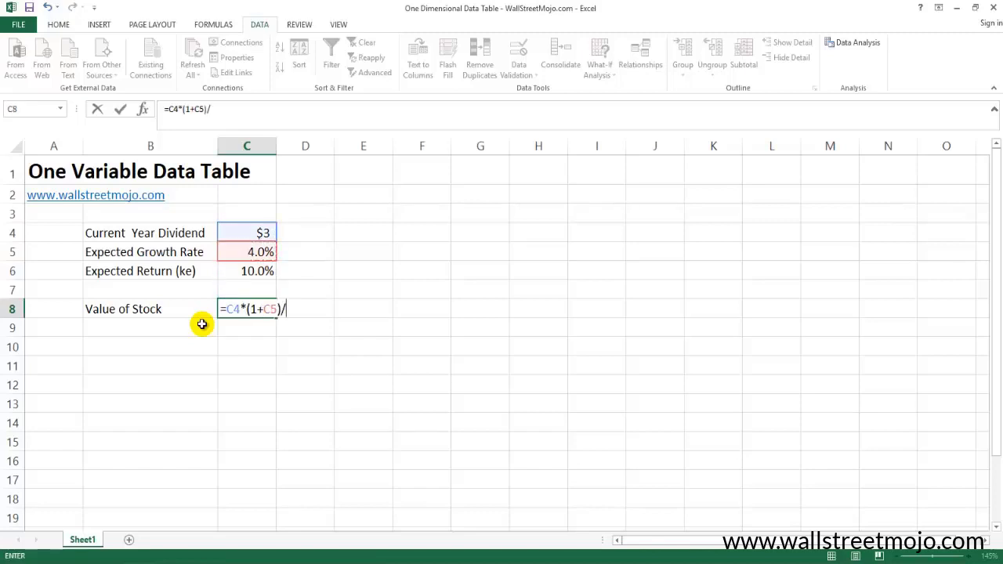
pyautogui.write('(')
pyautogui.press('Up')
pyautogui.press('Up')
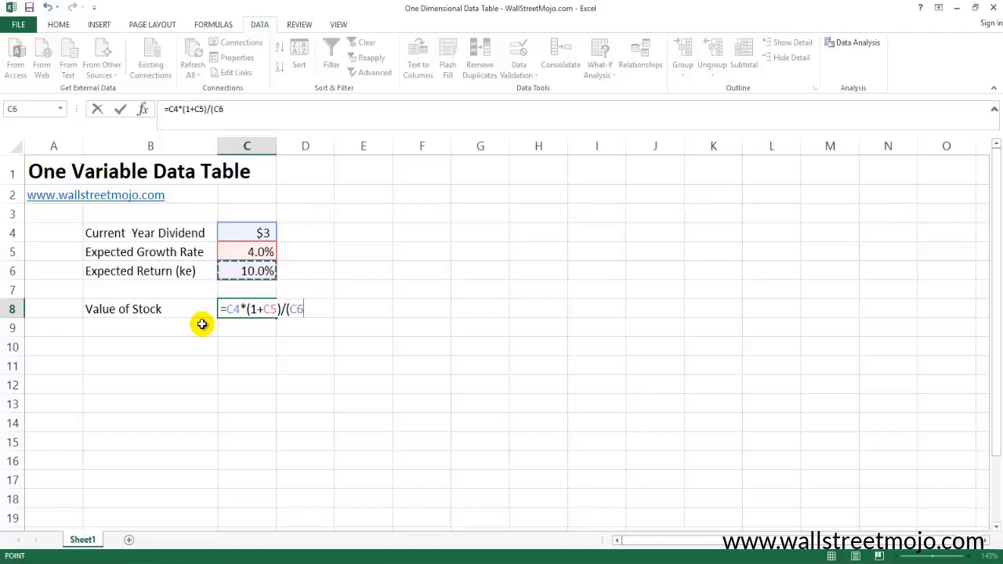
pyautogui.write('-')
pyautogui.press('Up')
pyautogui.press('Up')
pyautogui.press('Up')
pyautogui.write(')')
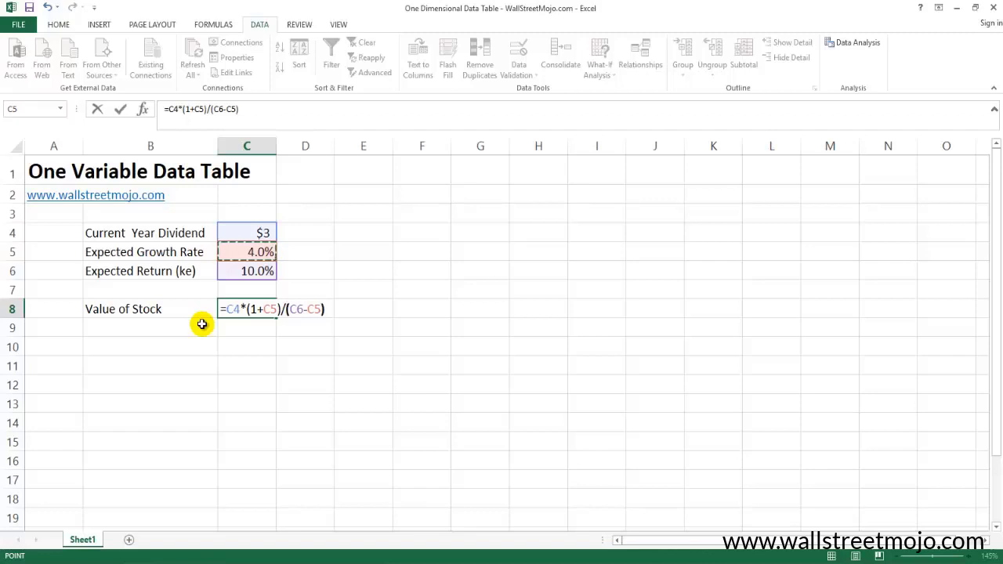
pyautogui.press('Return')
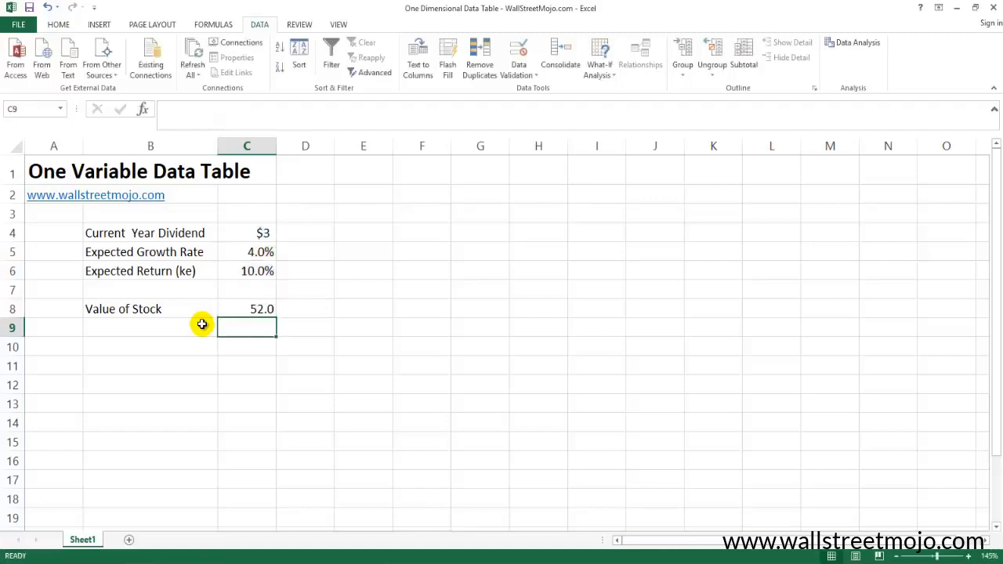
# Step: Check the stock value formula in C8 and the growth rate assumption in row 5
pyautogui.press('Up')
pyautogui.press('F2')
pyautogui.press('Escape')
pyautogui.press('Left')
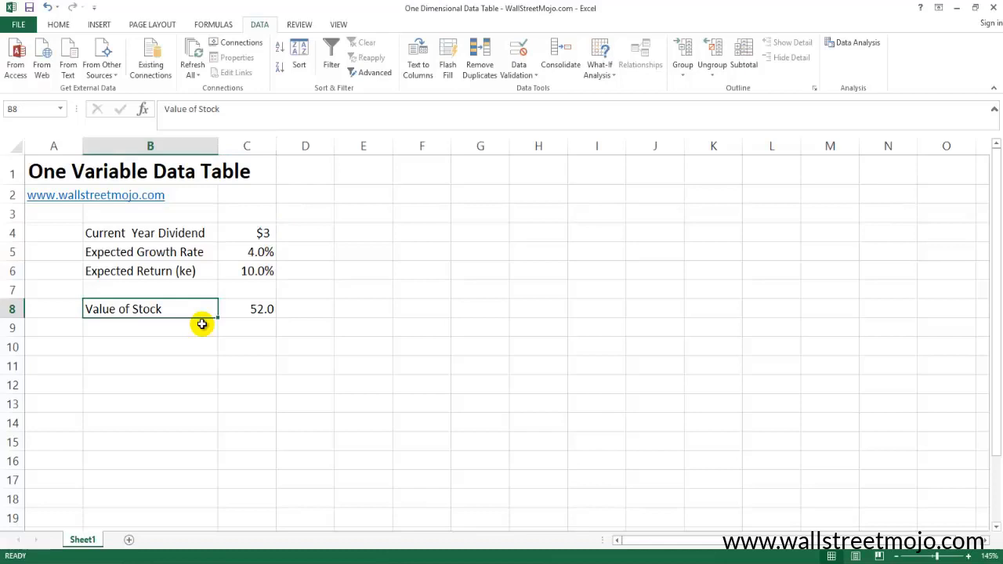
pyautogui.press('Up')
pyautogui.press('Up')
pyautogui.press('Up')
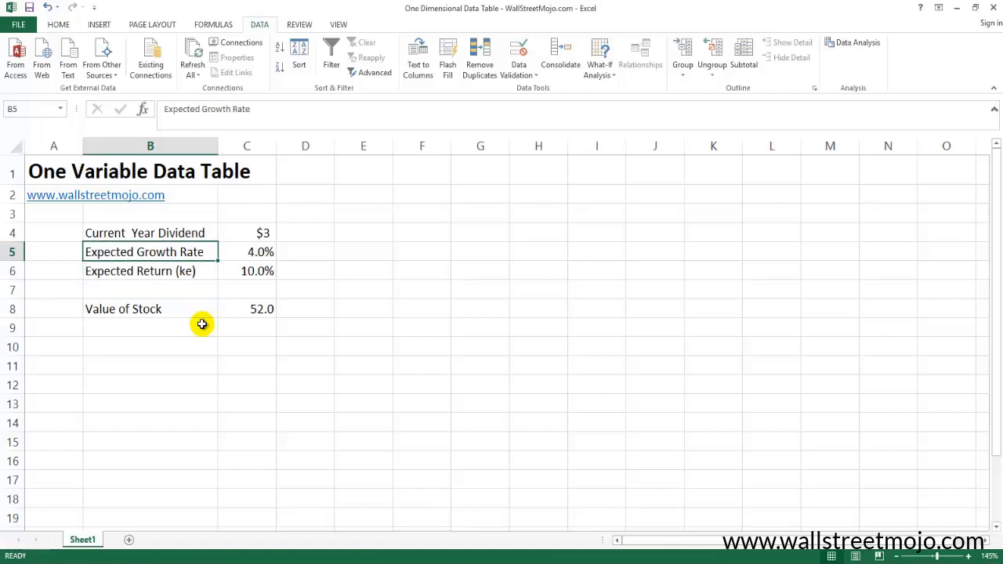
pyautogui.press('Right')
pyautogui.press('Left')
# Step: Enter the heading "What if expected returns change?" in cell B10
pyautogui.press('Down')
pyautogui.press('Down')
pyautogui.press('Down')
pyautogui.press('Down')
pyautogui.press('Down')
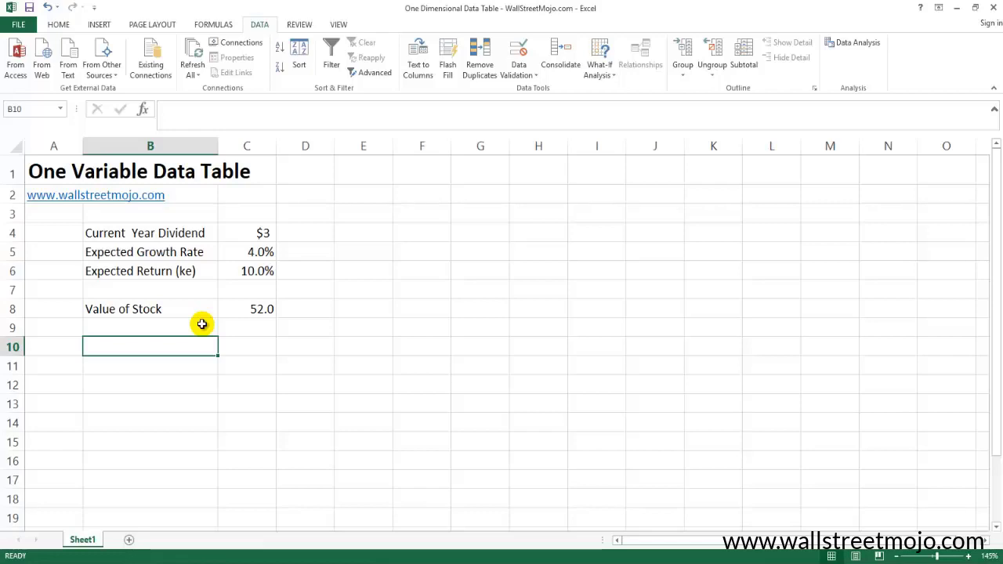
pyautogui.write('What if')
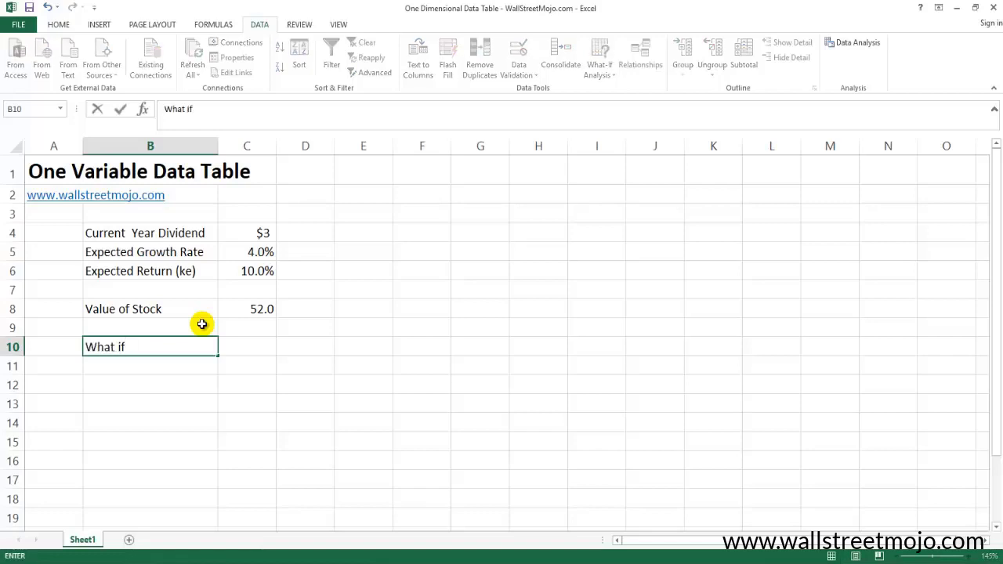
pyautogui.write(' exep')
pyautogui.press('BackSpace')
pyautogui.press('BackSpace')
pyautogui.write('pected returns change ')
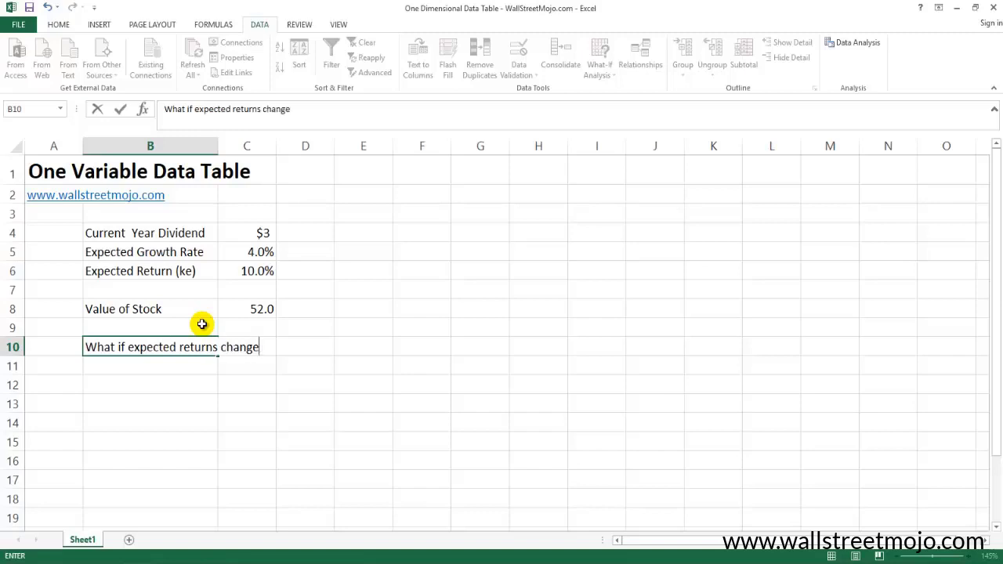
pyautogui.write('?')
pyautogui.press('Return')
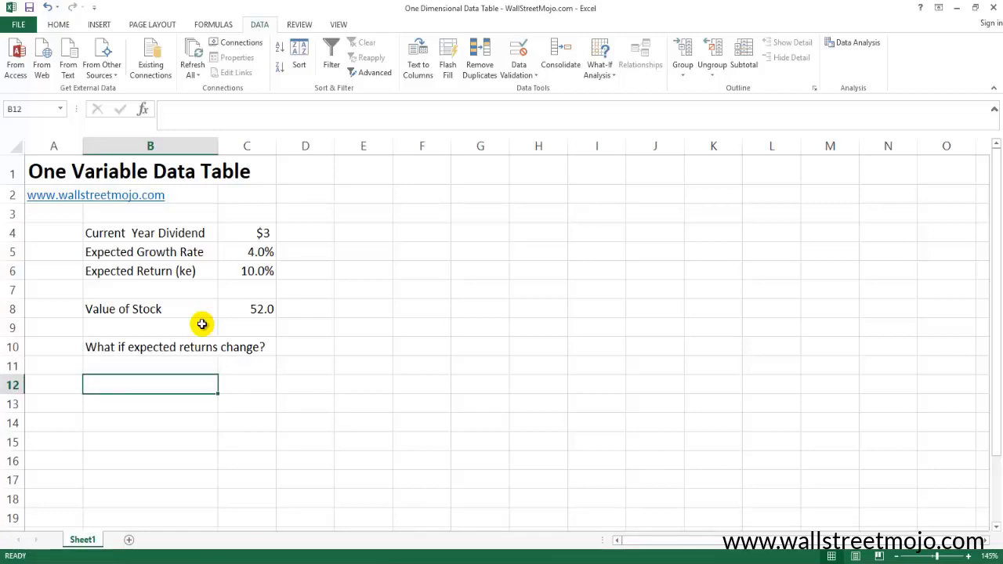
# Step: Start the expected return series with 6% in B12 and the formula =B12+1% in B13
pyautogui.write('6')
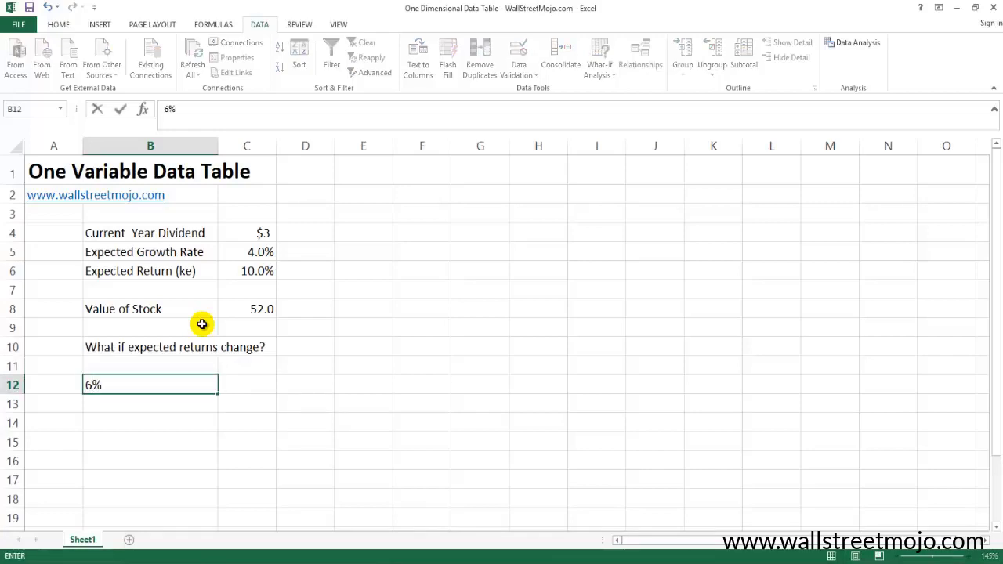
pyautogui.press('Return')
pyautogui.write('7')
pyautogui.press('Return')
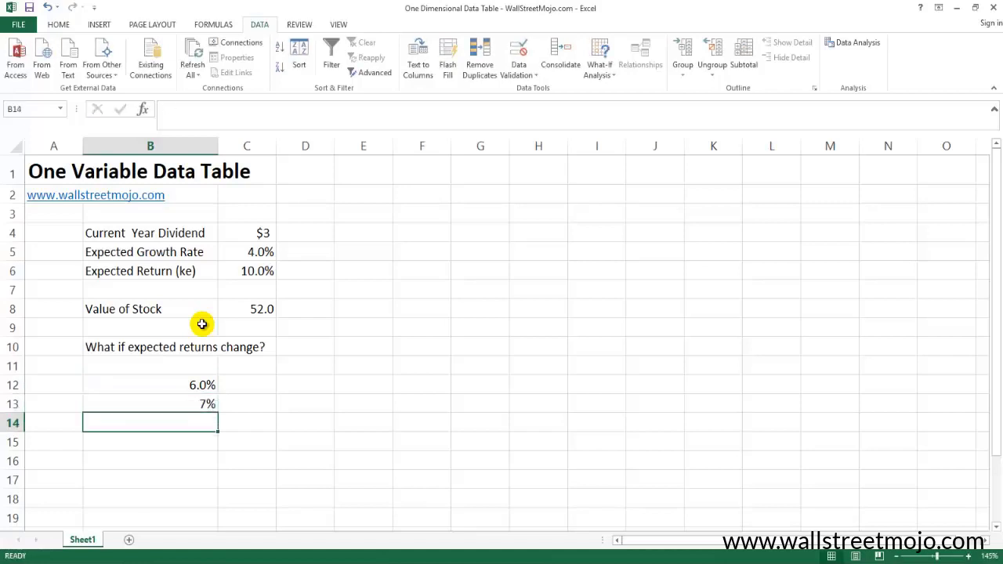
pyautogui.press('Up')
pyautogui.write('=')
pyautogui.press('Up')
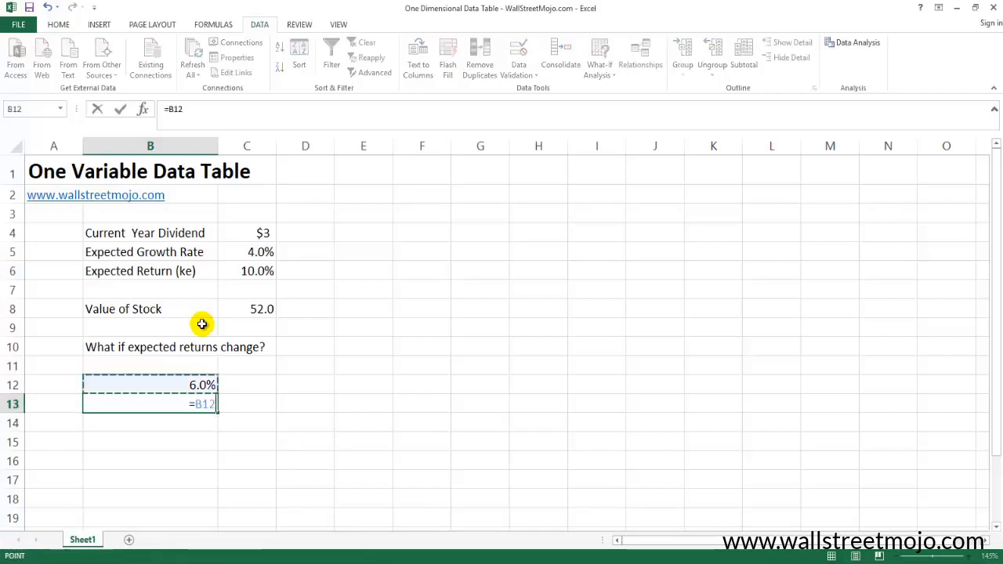
pyautogui.write('+1%')
pyautogui.press('Return')
# Step: Copy the increment formula from B13 down through B21 to extend the expected return series
pyautogui.press('Up')
pyautogui.hotkey('ctrl', 'c')
pyautogui.hotkey('shift', 'Down')
pyautogui.hotkey('shift', 'Down')
pyautogui.hotkey('shift', 'Down')
pyautogui.hotkey('shift', 'Down')
pyautogui.hotkey('shift', 'Down')
pyautogui.hotkey('shift', 'Down')
pyautogui.hotkey('shift', 'Down')
pyautogui.hotkey('shift', 'Down')
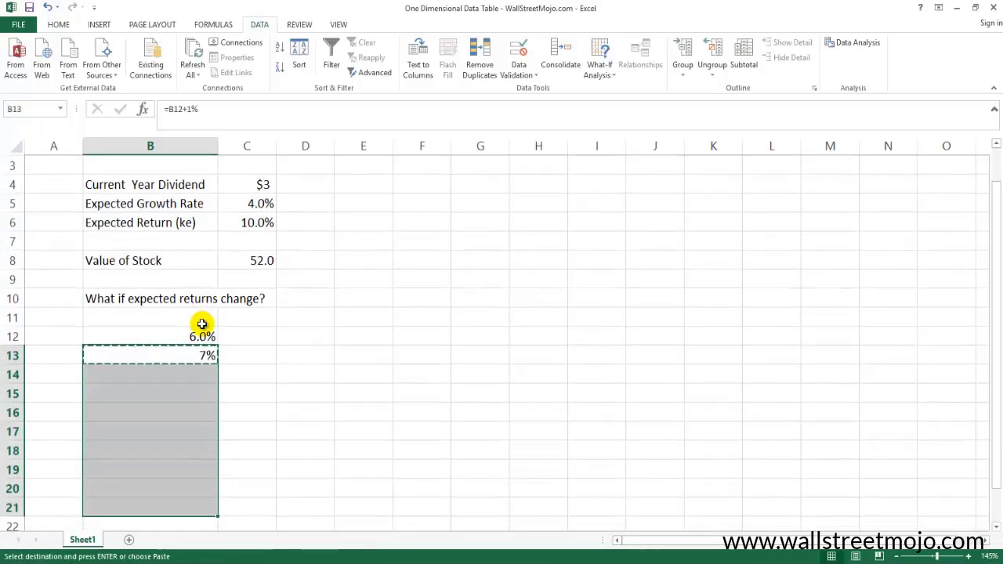
pyautogui.press('Return')
# Step: Review the expected return series in B12:B21 against the Expected Return (ke) assumption in row 6
pyautogui.press('Down')
pyautogui.press('Down')
pyautogui.press('Up')
pyautogui.press('Up')
pyautogui.press('Up')
pyautogui.press('Up')
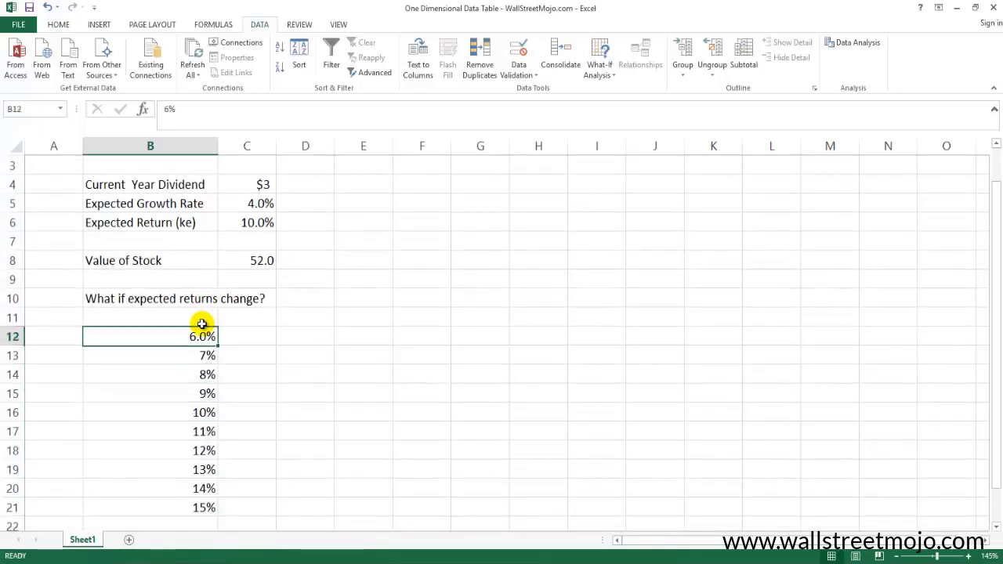
pyautogui.press('Down')
pyautogui.scroll(-1, 259, 345)
pyautogui.press('Right')
pyautogui.moveTo(179, 358); pyautogui.dragTo(178, 511)
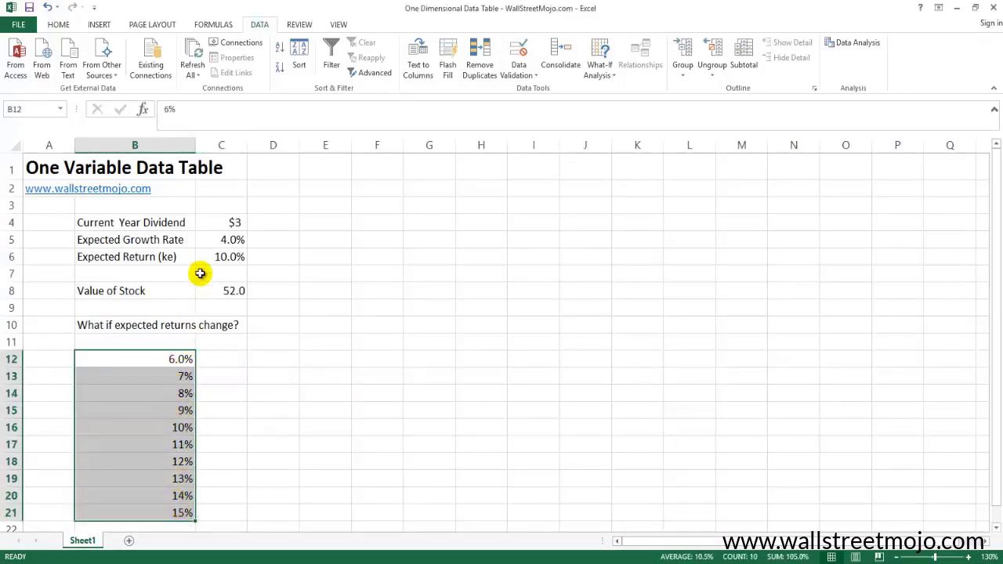
pyautogui.click(228, 257)
pyautogui.moveTo(145, 253); pyautogui.dragTo(235, 257)
pyautogui.moveTo(180, 358); pyautogui.dragTo(174, 515)
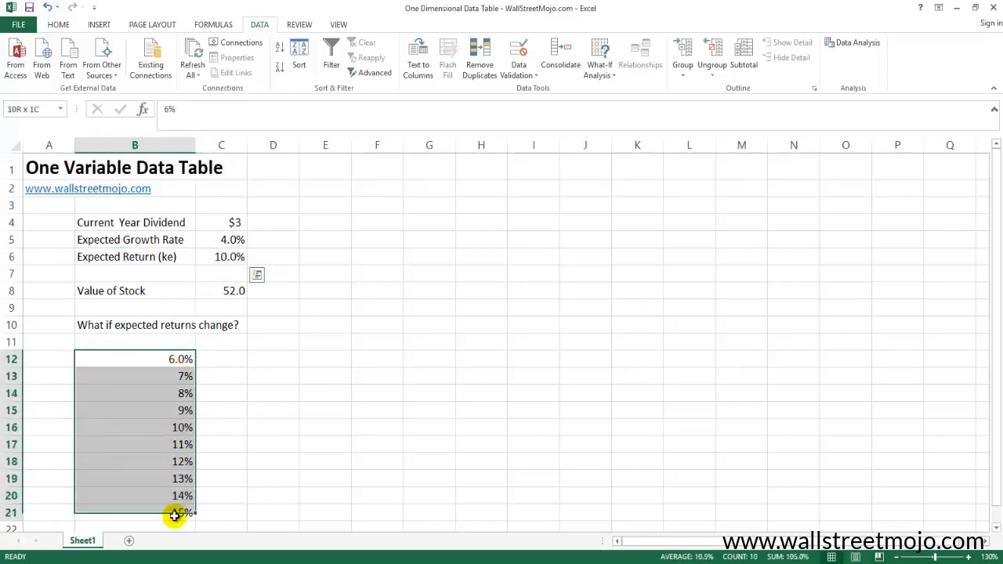
# Step: Enter the stock value formula =C4*(1+C5)/(B12-C5) in cell C12 and check its references
pyautogui.click(218, 359)
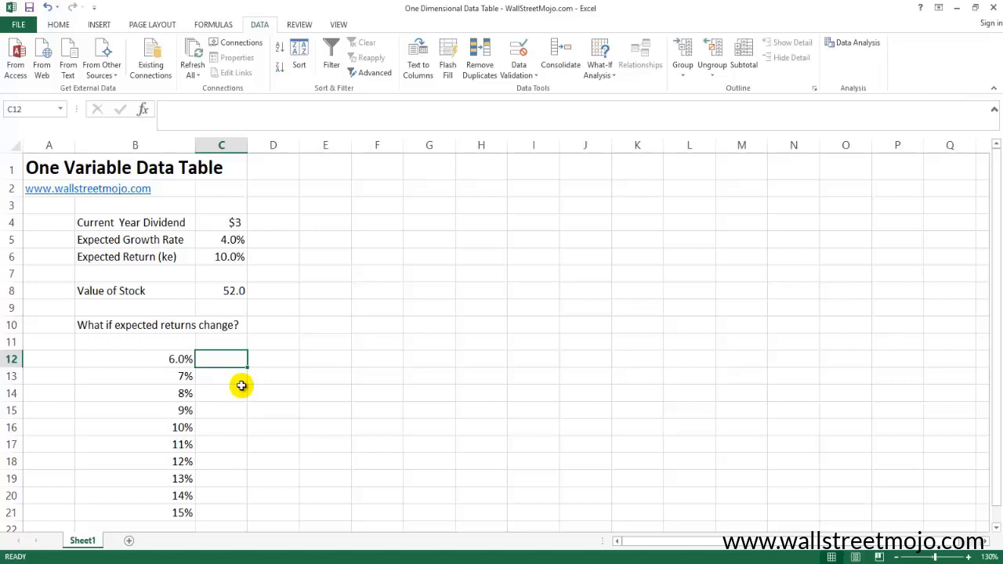
pyautogui.write('=')
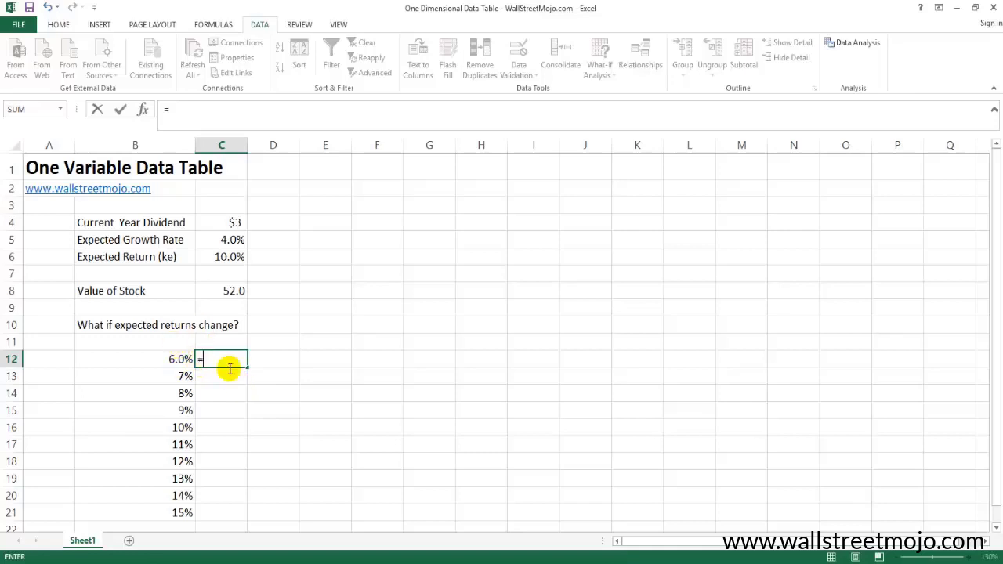
pyautogui.click(216, 221)
pyautogui.write('*')
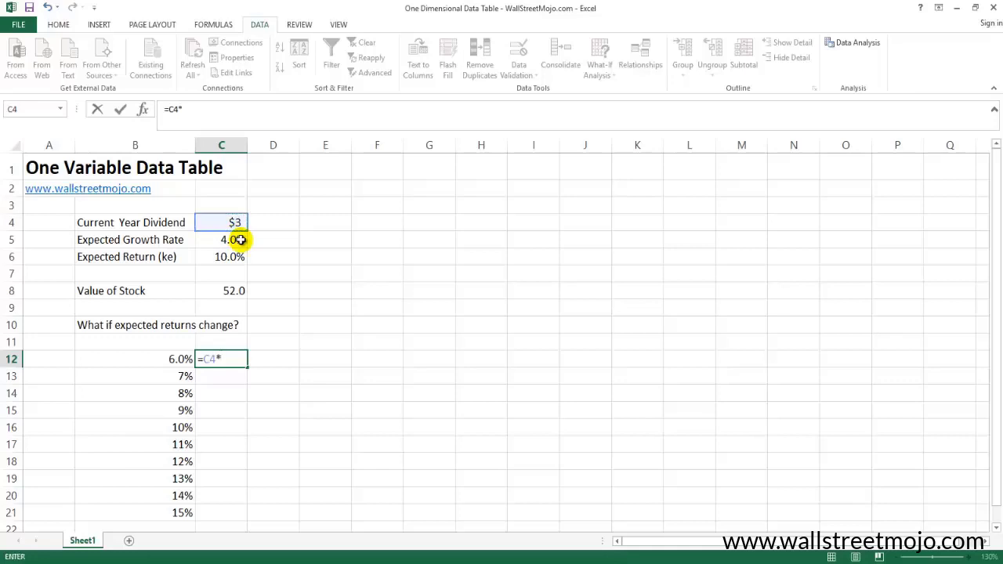
pyautogui.write('(1+')
pyautogui.click(233, 241)
pyautogui.write(')/(')
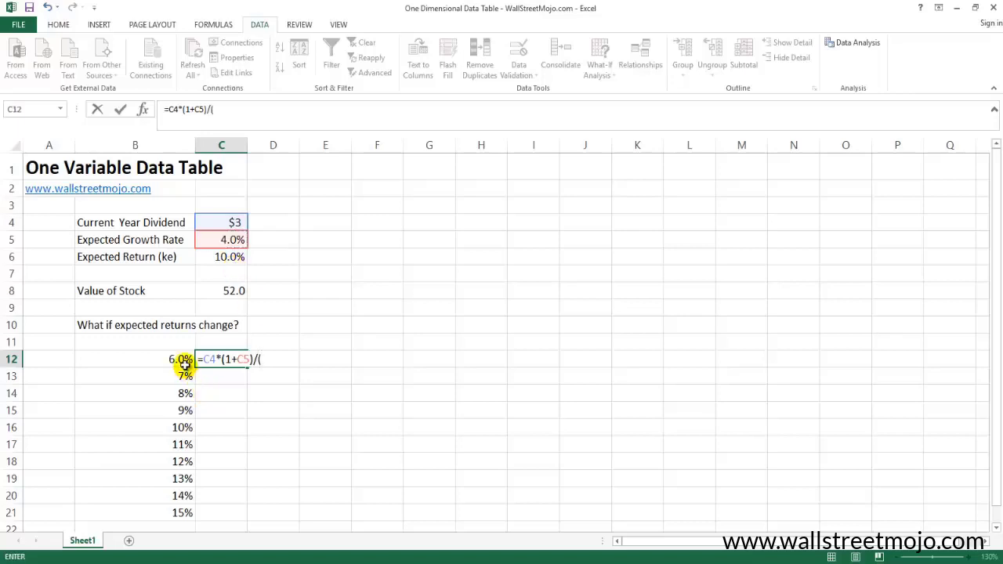
pyautogui.click(182, 360)
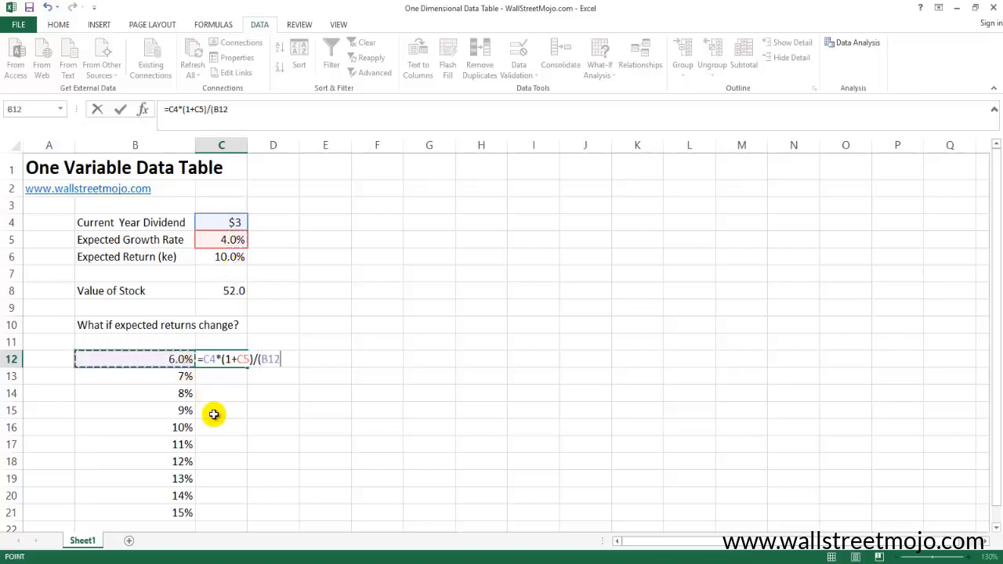
pyautogui.write('-')
pyautogui.click(237, 241)
pyautogui.write(')')
pyautogui.press('Return')
pyautogui.press('Up')
pyautogui.press('F2')
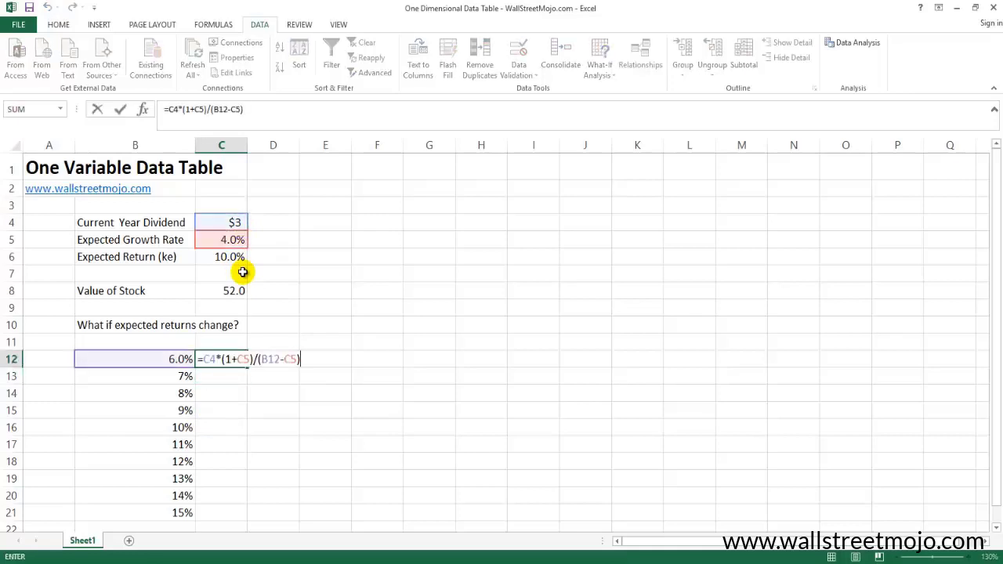
pyautogui.press('Escape')
pyautogui.press('Left')
pyautogui.press('Down')
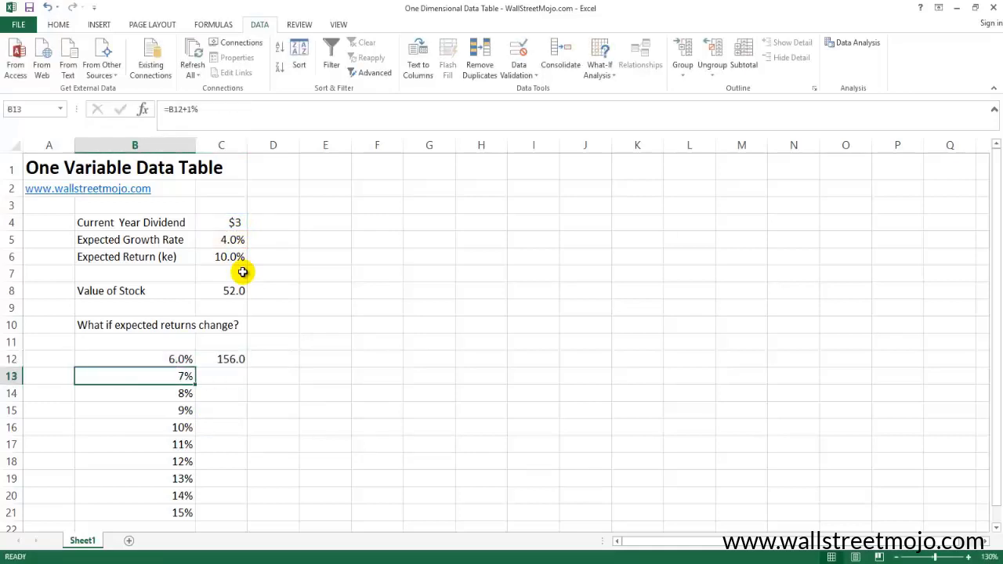
# Step: Reuse the C12 formula text in C13, changing the return reference so it reads =C4*(1+C5)/(B13-C5)
pyautogui.press('Right')
pyautogui.press('Left')
pyautogui.press('Right')
pyautogui.press('Up')
pyautogui.press('F2')
pyautogui.hotkey('shift', 'Left')
pyautogui.hotkey('shift', 'Left')
pyautogui.hotkey('shift', 'Left')
pyautogui.hotkey('shift', 'Left')
pyautogui.hotkey('shift', 'Left')
pyautogui.hotkey('shift', 'Left')
pyautogui.hotkey('shift', 'Left')
pyautogui.hotkey('shift', 'Left')
pyautogui.hotkey('shift', 'Left')
pyautogui.hotkey('shift', 'Left')
pyautogui.hotkey('shift', 'Left')
pyautogui.hotkey('shift', 'Left')
pyautogui.hotkey('shift', 'Left')
pyautogui.hotkey('shift', 'Left')
pyautogui.hotkey('shift', 'Left')
pyautogui.hotkey('shift', 'Left')
pyautogui.hotkey('shift', 'Left')
pyautogui.hotkey('shift', 'Left')
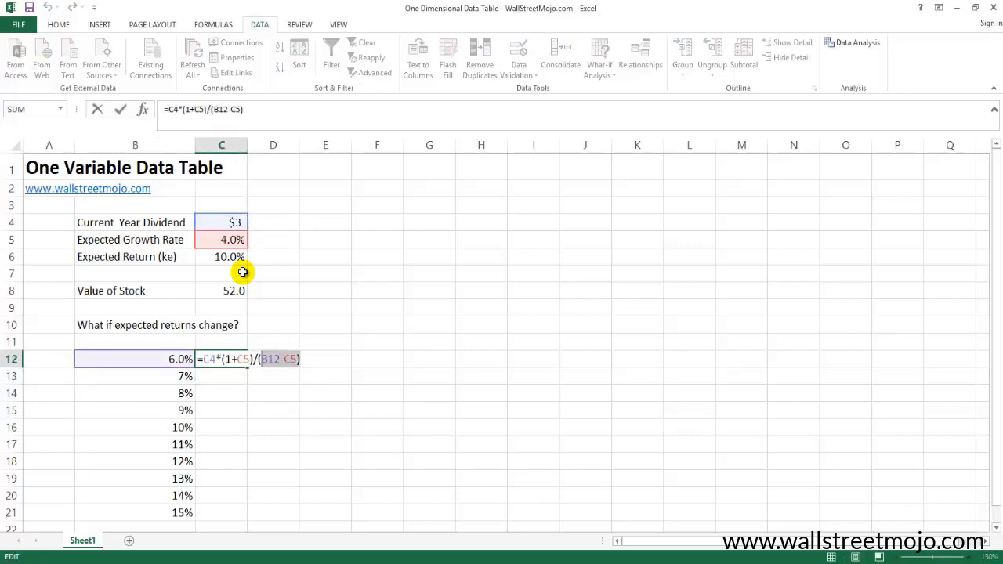
pyautogui.hotkey('ctrl', 'c')
pyautogui.press('Return')
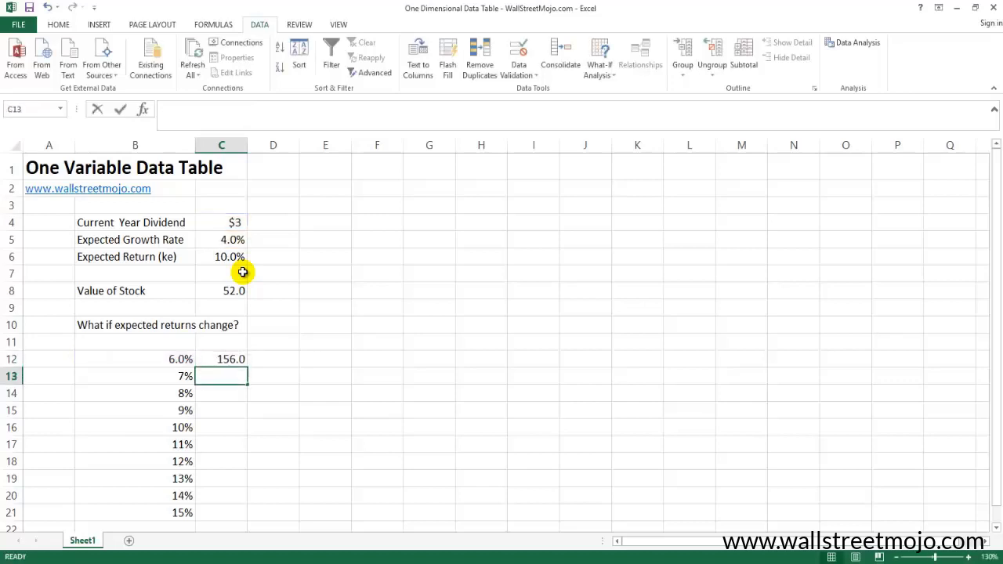
pyautogui.hotkey('ctrl', 'v')
pyautogui.press('Return')
pyautogui.press('Up')
pyautogui.press('F2')
pyautogui.doubleClick(265, 376)
pyautogui.write('B13')
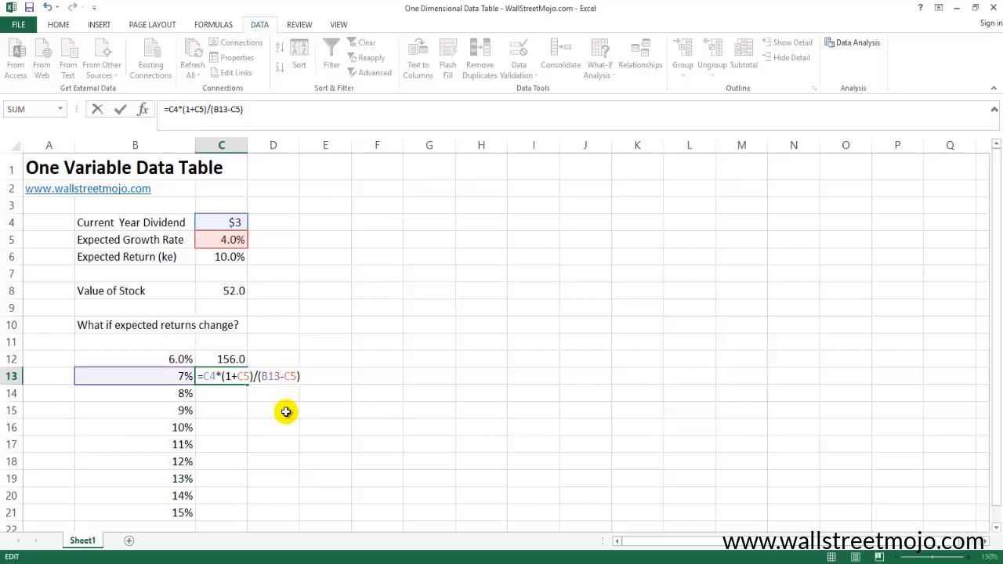
pyautogui.press('Return')
# Step: Check the cell references of the manual stock value formula in C13
pyautogui.press('Up')
pyautogui.press('F2')
pyautogui.press('Escape')
pyautogui.press('Up')
pyautogui.press('Down')
pyautogui.press('F2')
pyautogui.press('Return')
pyautogui.press('Down')
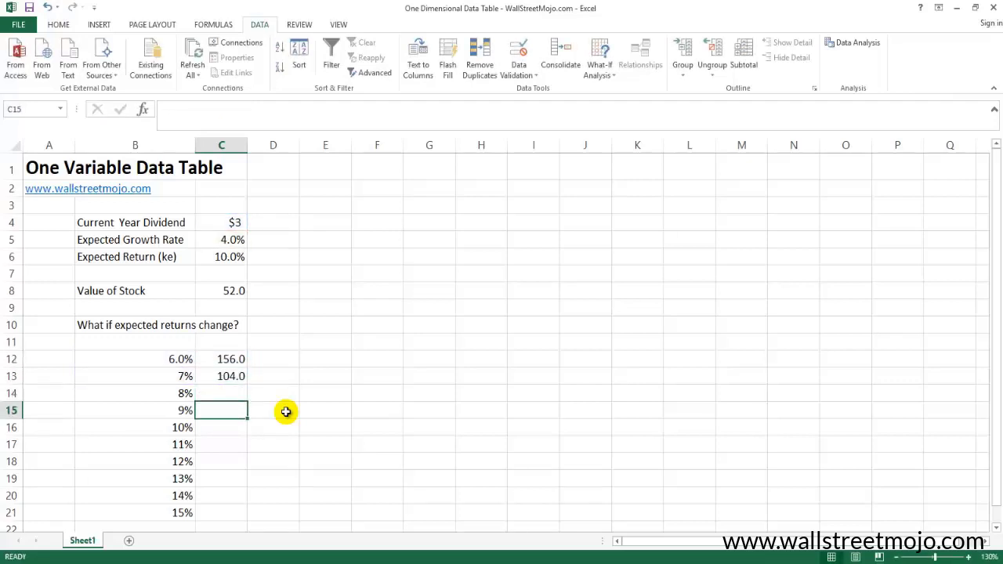
# Step: Clear the manual stock value formulas from C12:C13
pyautogui.press('Up')
pyautogui.press('Up')
pyautogui.hotkey('shift', 'Up')
pyautogui.press('Delete')
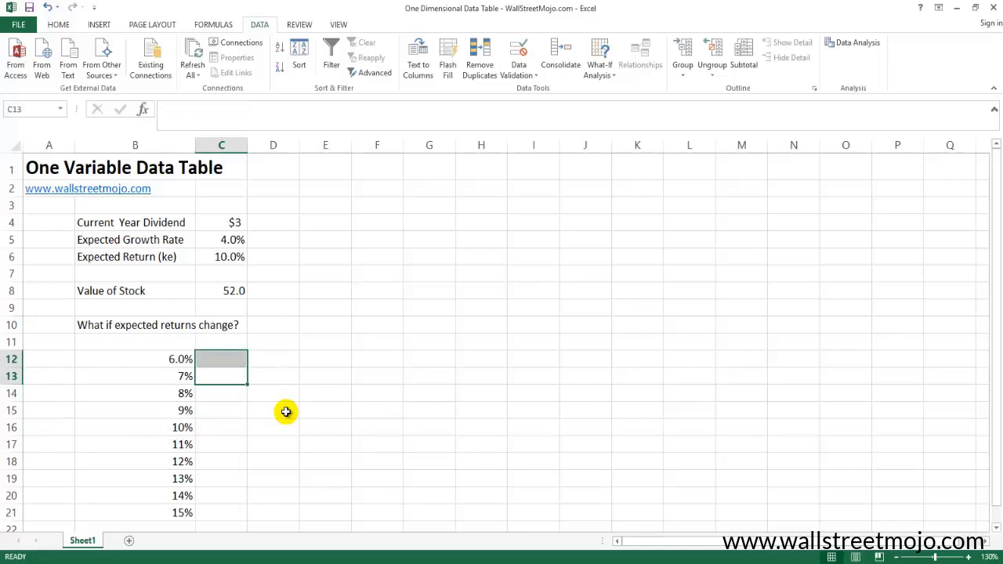
# Step: Enter the label "DATA TABLES" in cell E11
pyautogui.press('Right')
pyautogui.press('Right')
pyautogui.press('Up')
pyautogui.press('Up')
pyautogui.write('DATA TABLES')
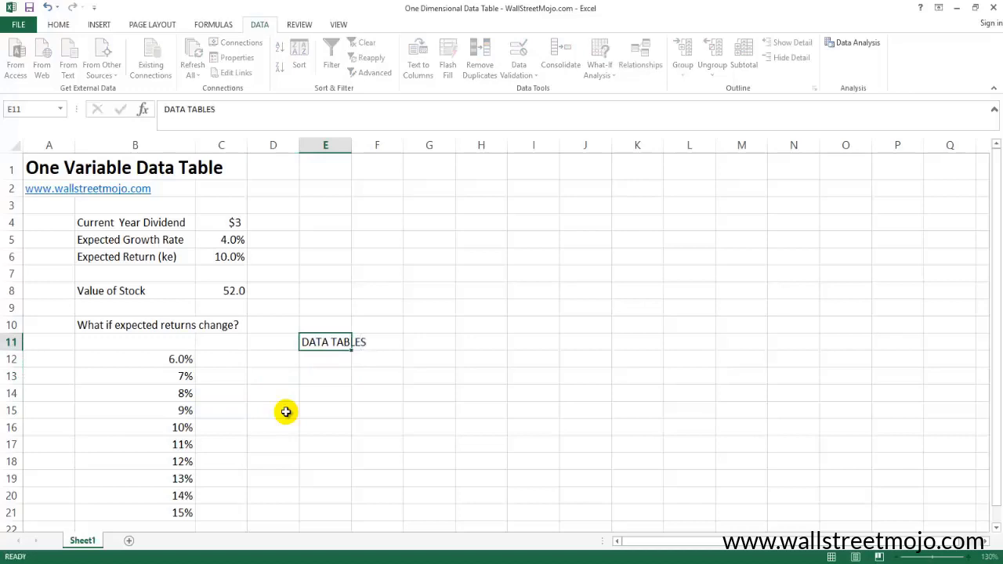
pyautogui.press('Return')
# Step: Review the expected return inputs in B12:B21 that form the column of the data table
pyautogui.press('Up')
pyautogui.press('Left')
pyautogui.press('Left')
pyautogui.press('Left')
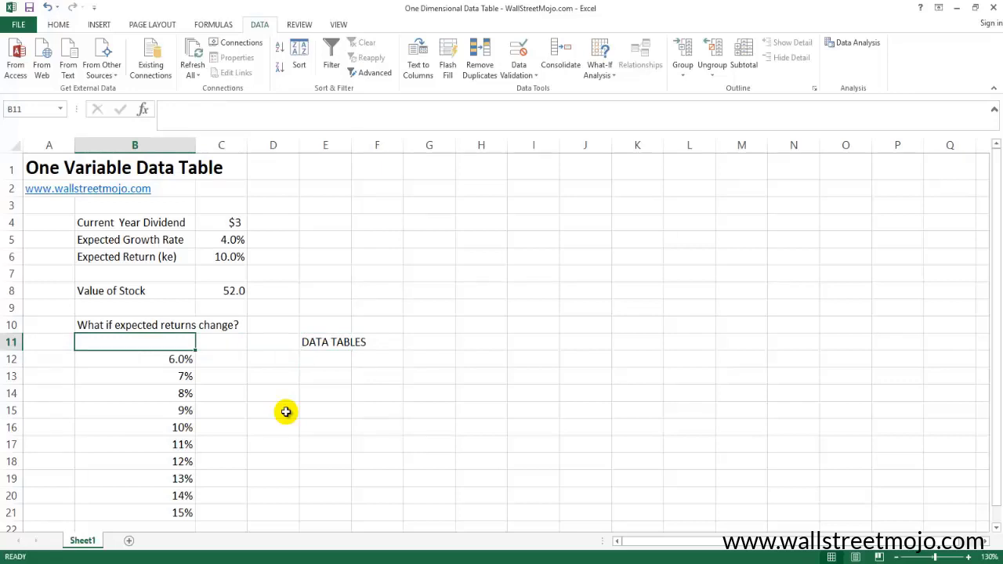
pyautogui.press('Down')
pyautogui.hotkey('shift', 'Down')
pyautogui.hotkey('shift', 'Down')
pyautogui.hotkey('shift', 'Down')
pyautogui.hotkey('shift', 'Down')
pyautogui.hotkey('shift', 'Down')
pyautogui.hotkey('shift', 'Down')
pyautogui.hotkey('shift', 'Down')
pyautogui.hotkey('shift', 'Down')
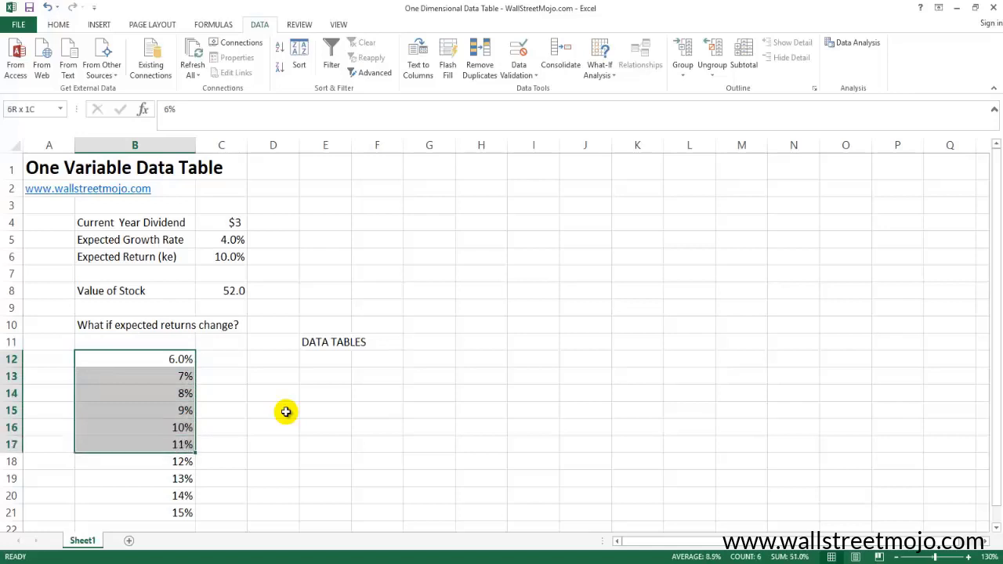
pyautogui.hotkey('shift', 'Down')
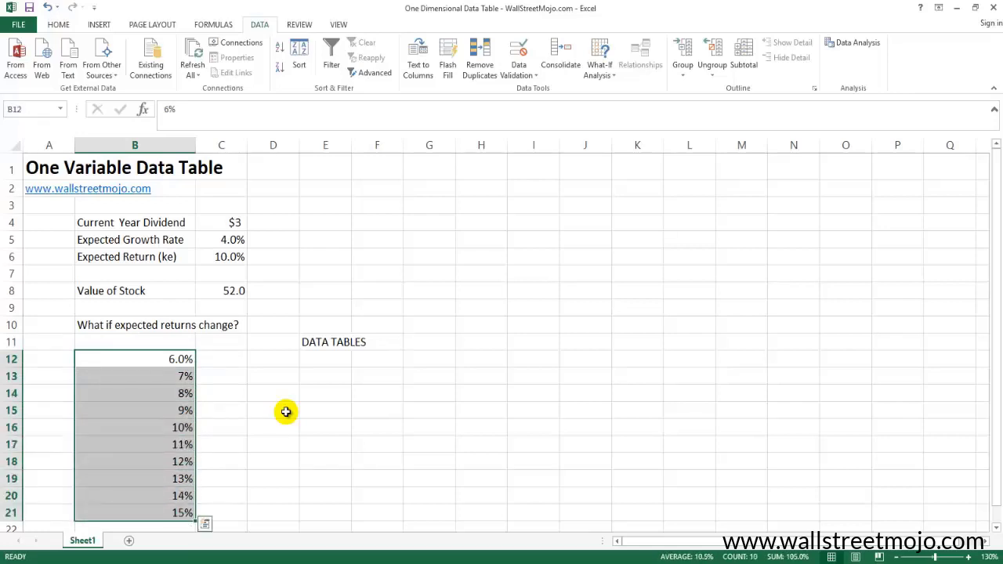
# Step: Link cell B11 to the Expected Return (ke) assumption with the formula =C6
pyautogui.press('Up')
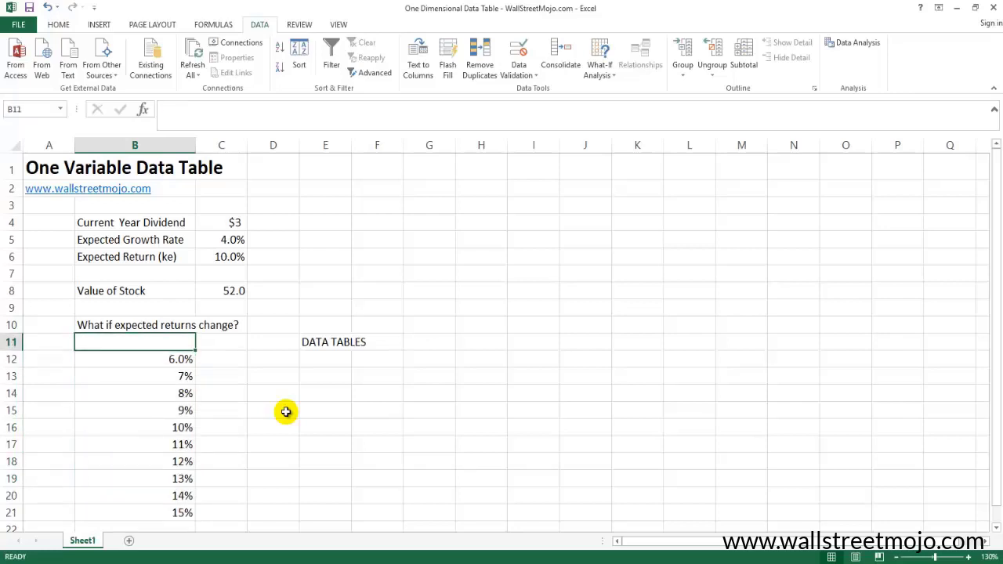
pyautogui.press('Up')
pyautogui.press('Up')
pyautogui.press('Up')
pyautogui.press('Up')
pyautogui.press('Up')
pyautogui.press('Up')
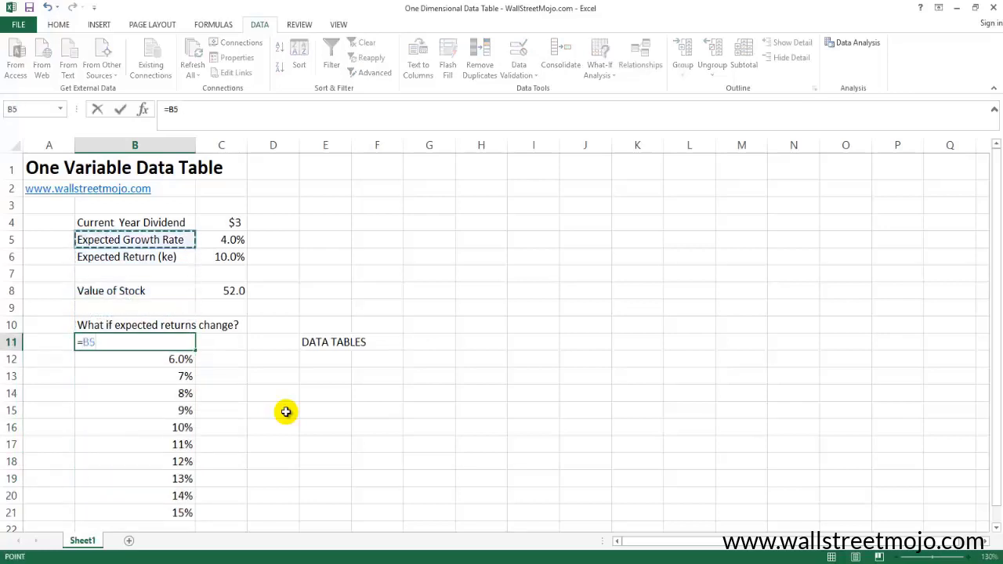
pyautogui.press('Down')
pyautogui.press('Right')
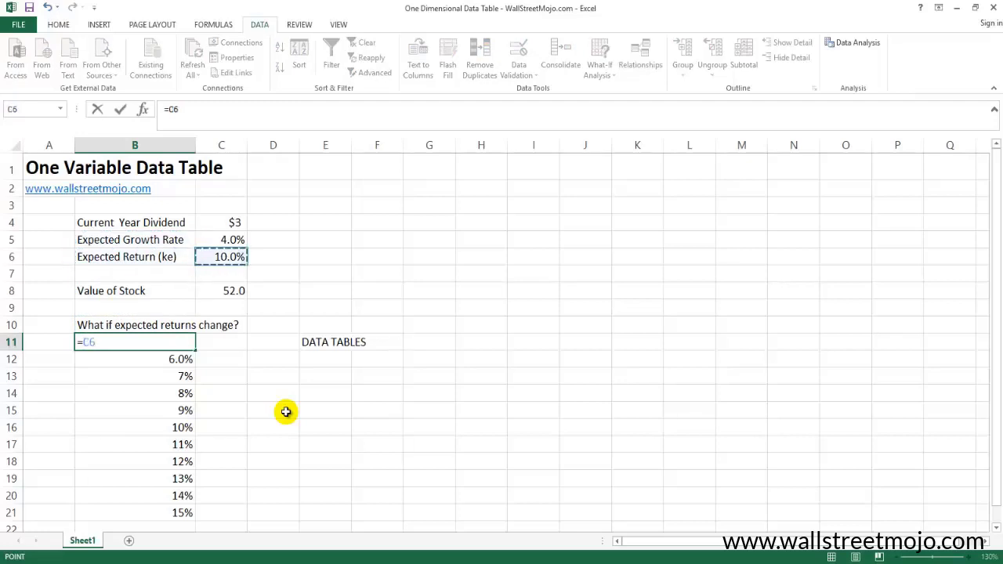
pyautogui.press('Return')
pyautogui.press('Up')
pyautogui.press('F2')
pyautogui.press('Tab')
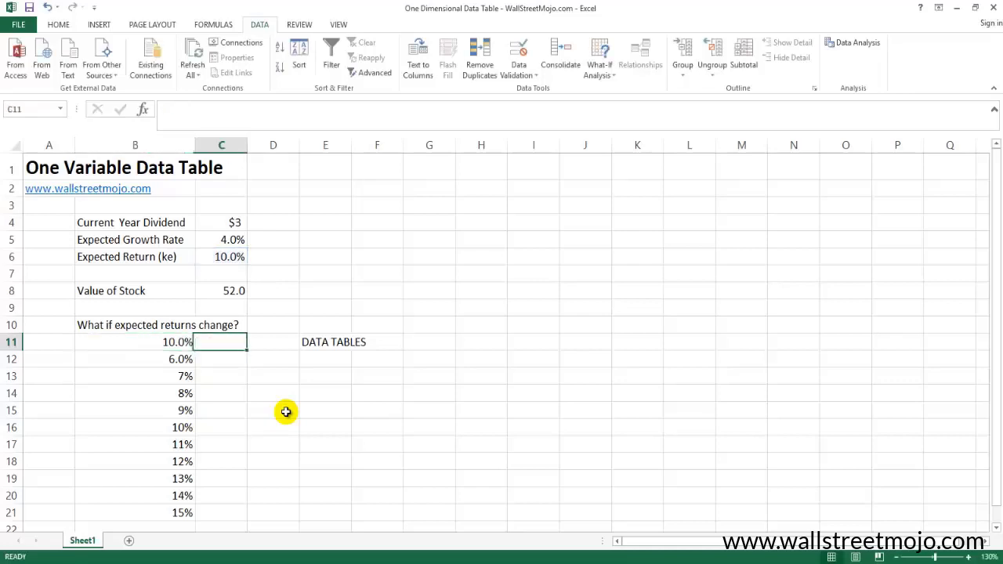
# Step: Link cell C11 to the Value of Stock result with the formula =C8
pyautogui.write('=')
pyautogui.press('Up')
pyautogui.press('Up')
pyautogui.press('Up')
pyautogui.press('Return')
pyautogui.press('Up')
# Step: Highlight the linked header cells B11:C11 with a yellow fill
pyautogui.press('Left')
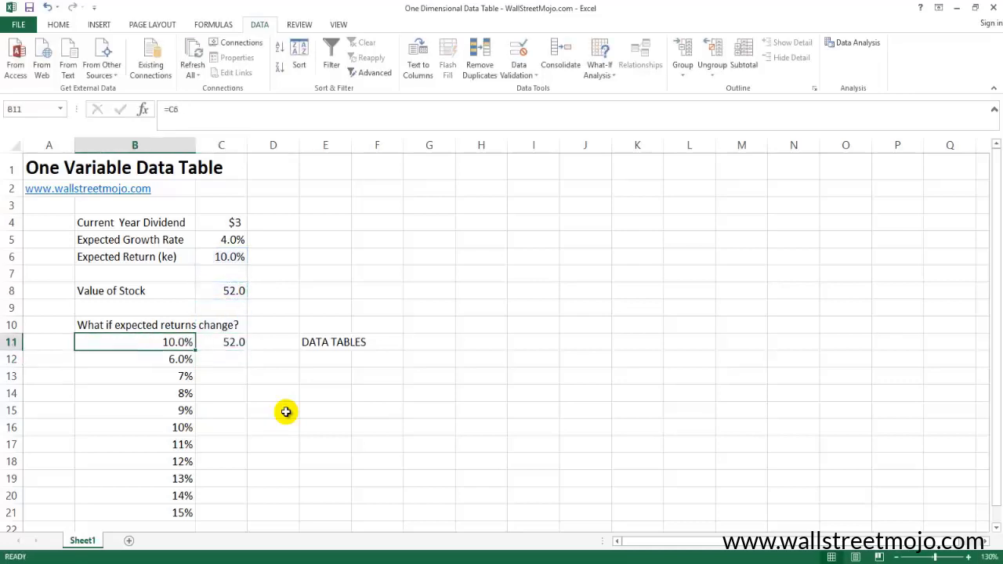
pyautogui.hotkey('shift', 'Right')
pyautogui.click(61, 25)
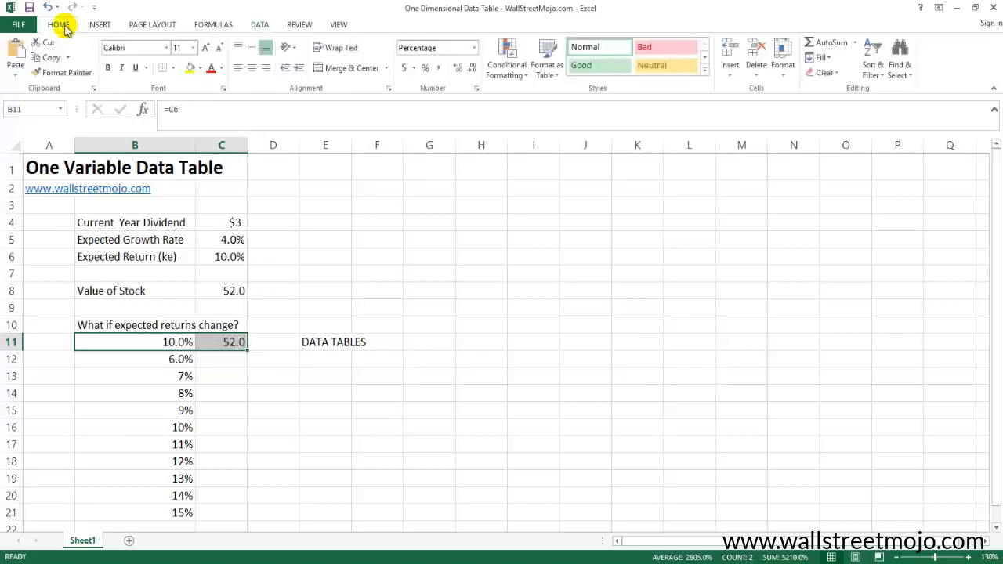
pyautogui.click(189, 68)
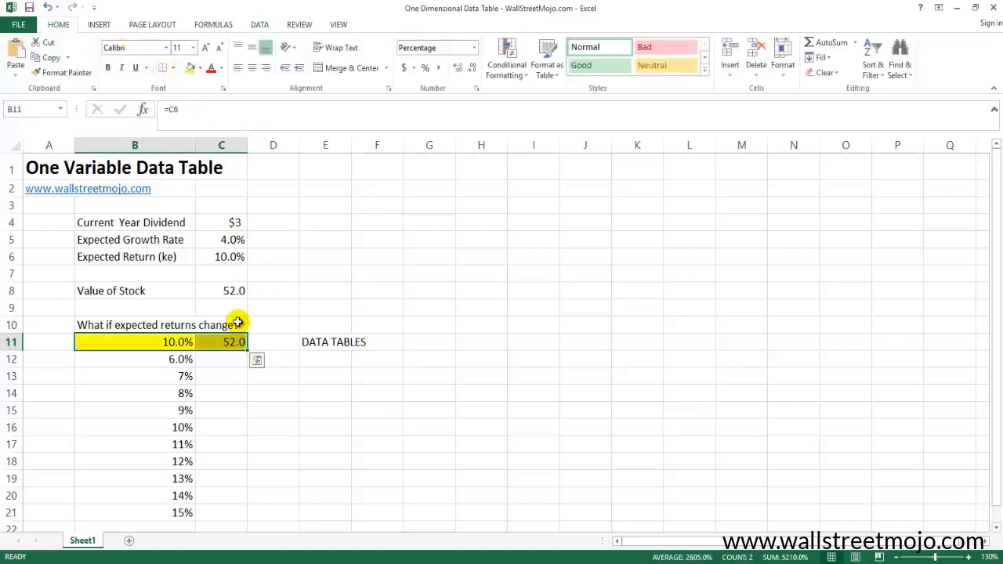
# Step: Examine which source cells the formulas in B11 and C11 refer to
pyautogui.click(170, 363)
pyautogui.click(228, 342)
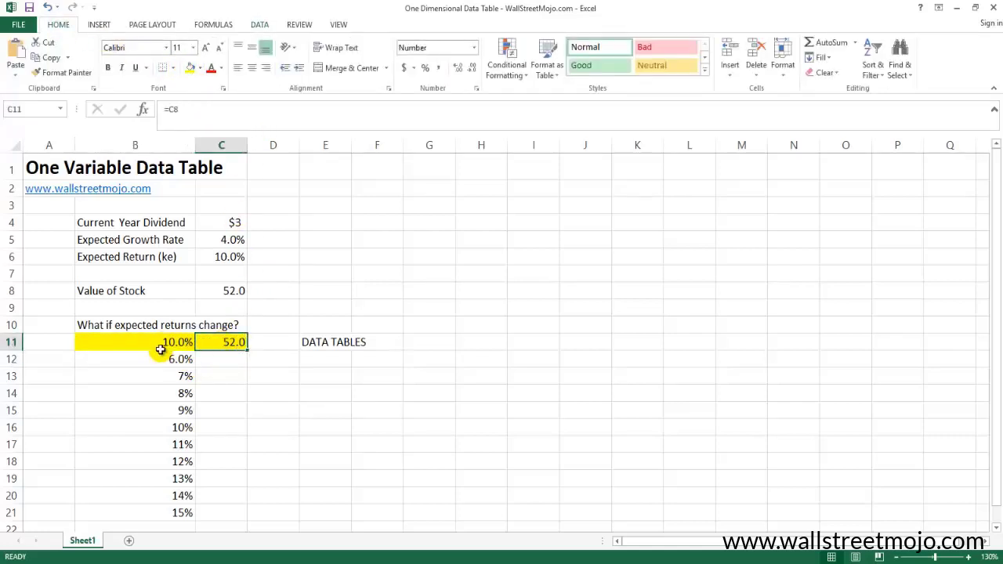
pyautogui.moveTo(162, 345); pyautogui.dragTo(188, 351)
pyautogui.click(208, 343)
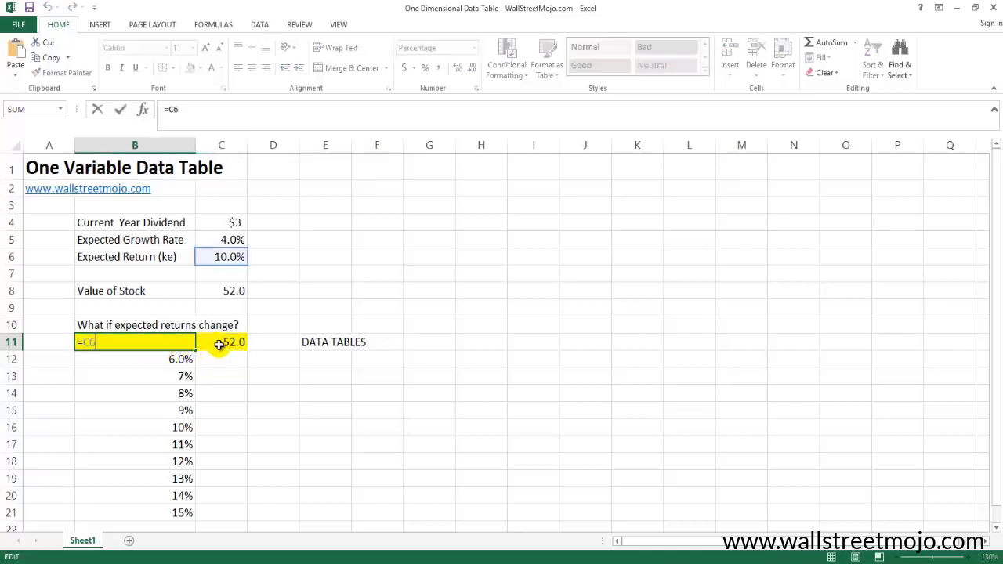
pyautogui.doubleClick(223, 342)
pyautogui.press('Escape')
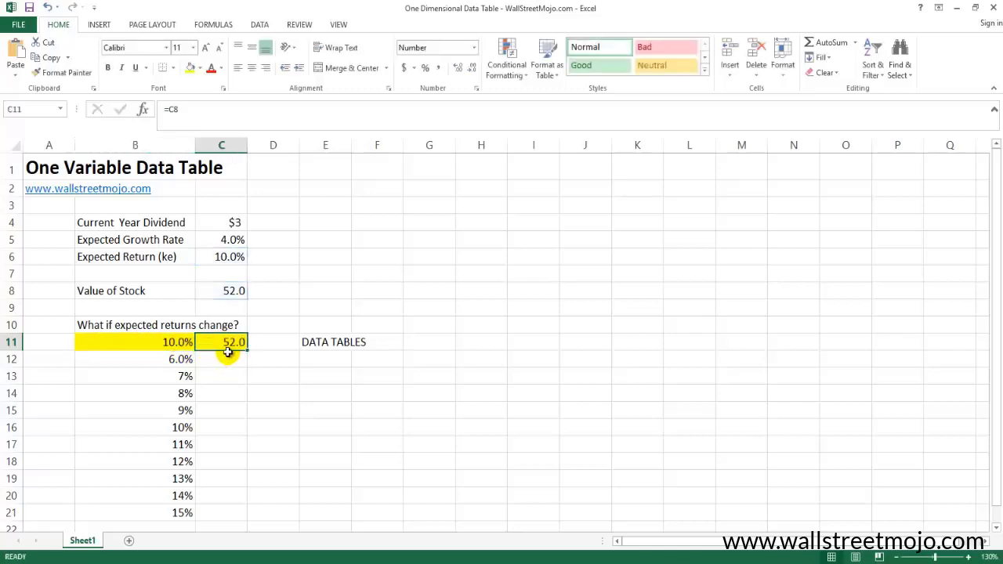
pyautogui.doubleClick(235, 349)
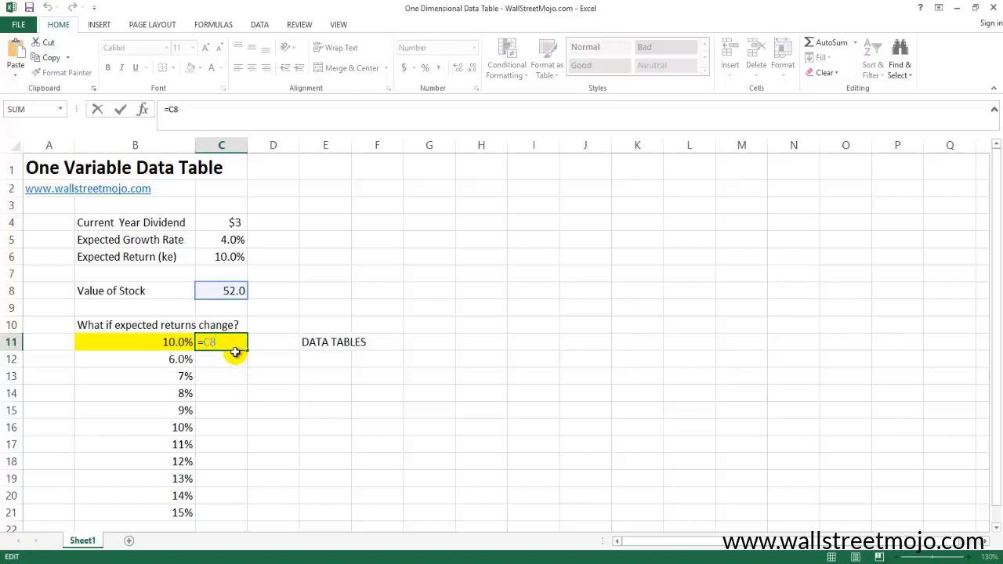
pyautogui.press('Escape')
pyautogui.press('Up')
pyautogui.press('Up')
pyautogui.press('Up')
pyautogui.press('Up')
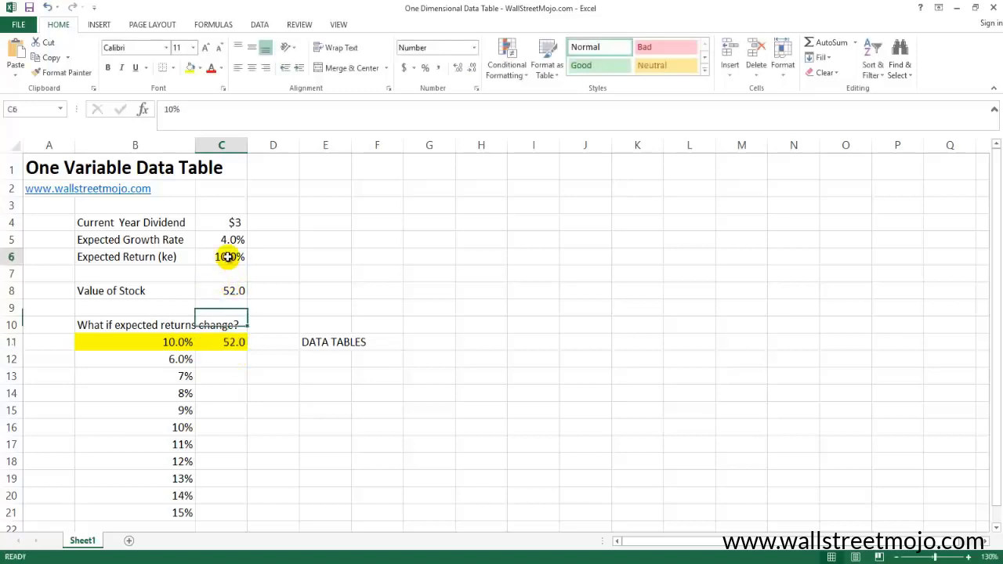
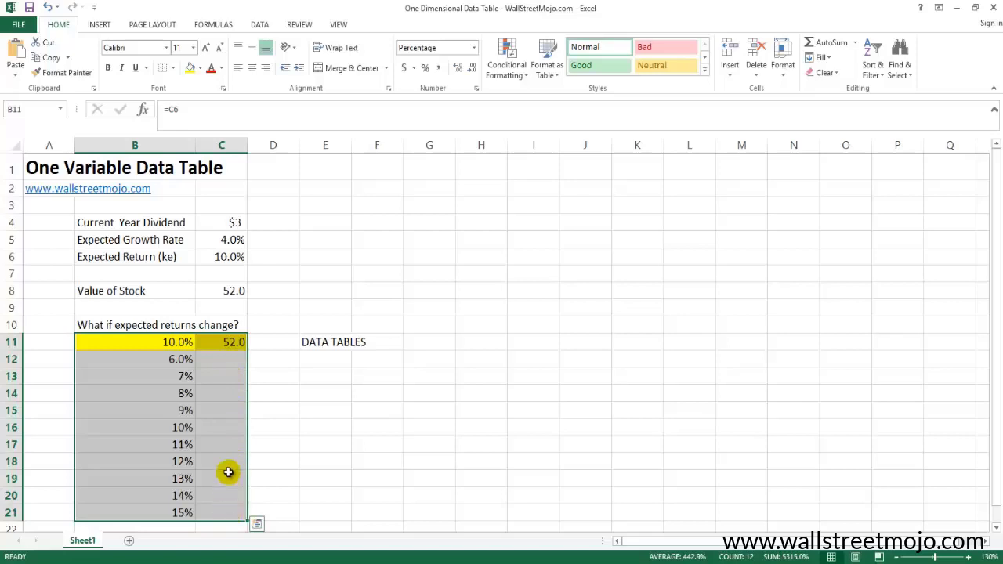
# Step: Create a one-variable data table over B11:C21 using C6, the Expected Return (ke), as the column input cell
pyautogui.click(260, 25)
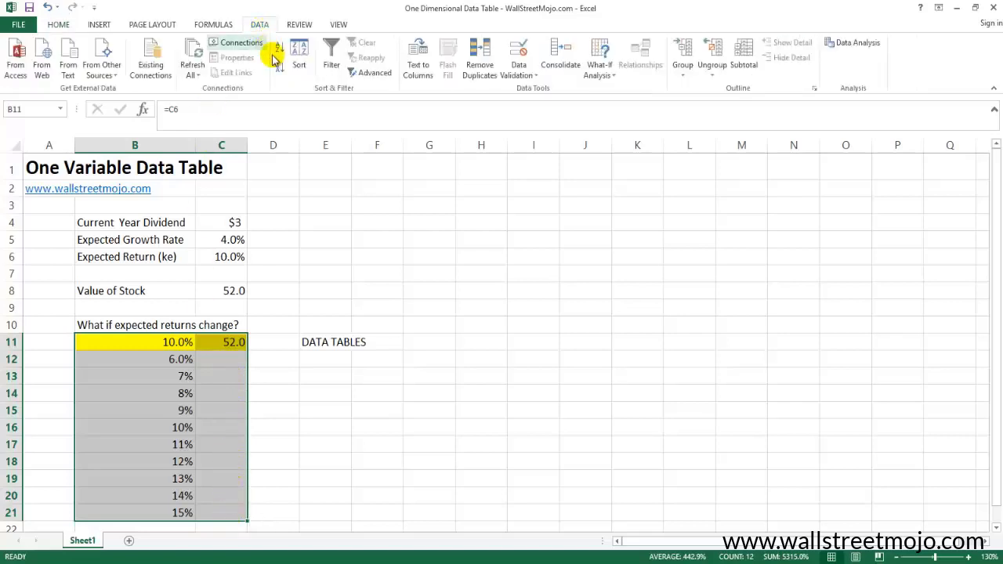
pyautogui.click(609, 77)
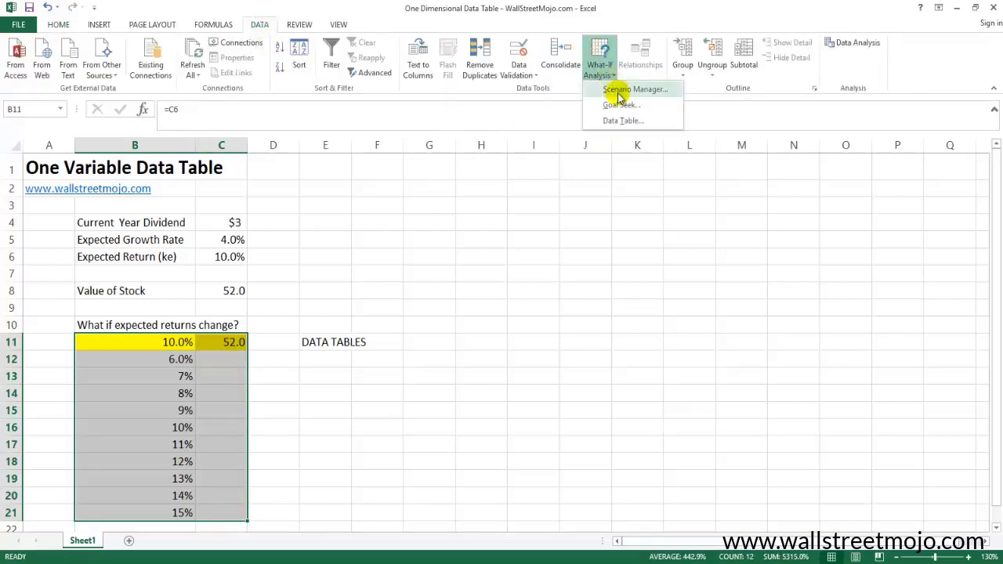
pyautogui.click(623, 122)
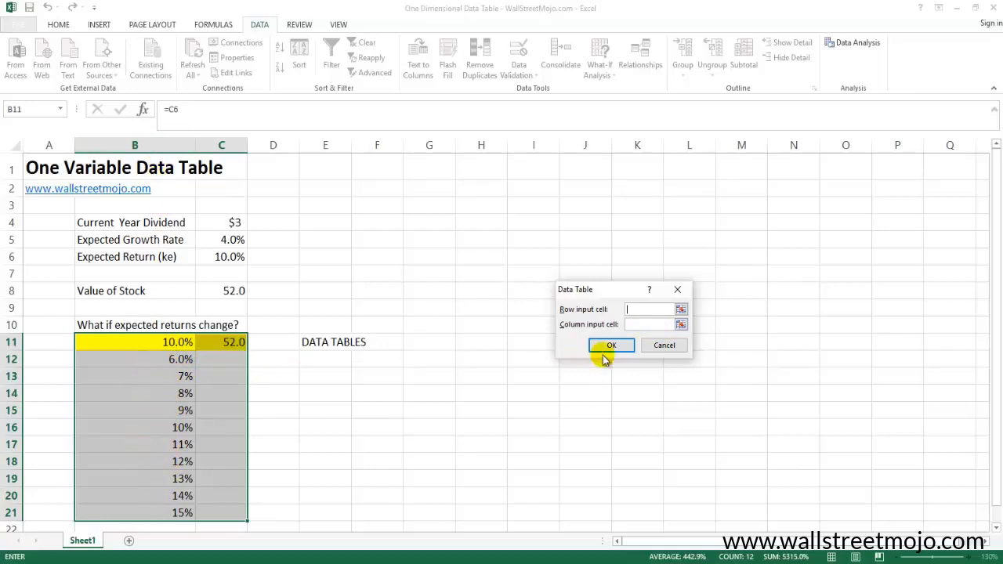
pyautogui.click(680, 326)
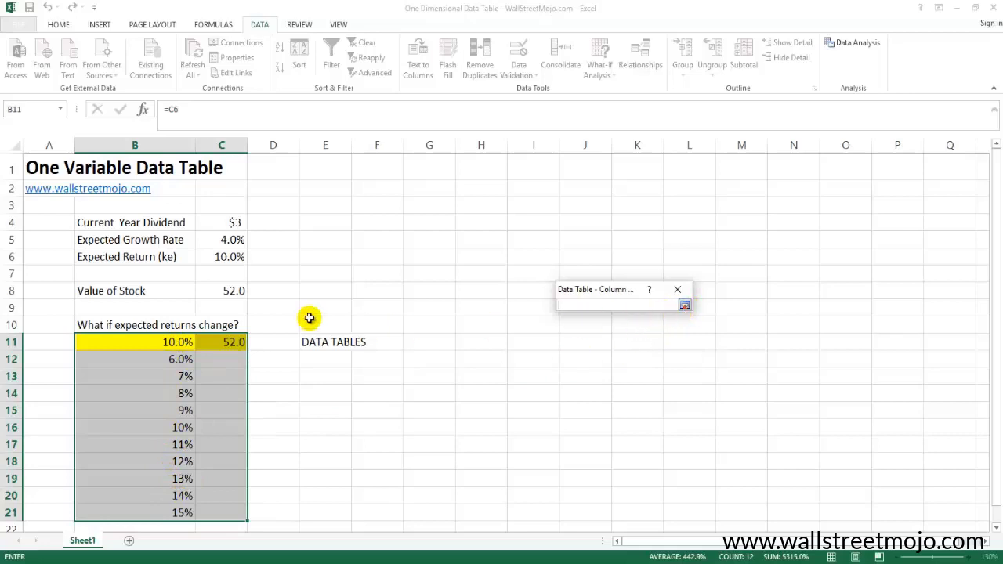
pyautogui.click(229, 260)
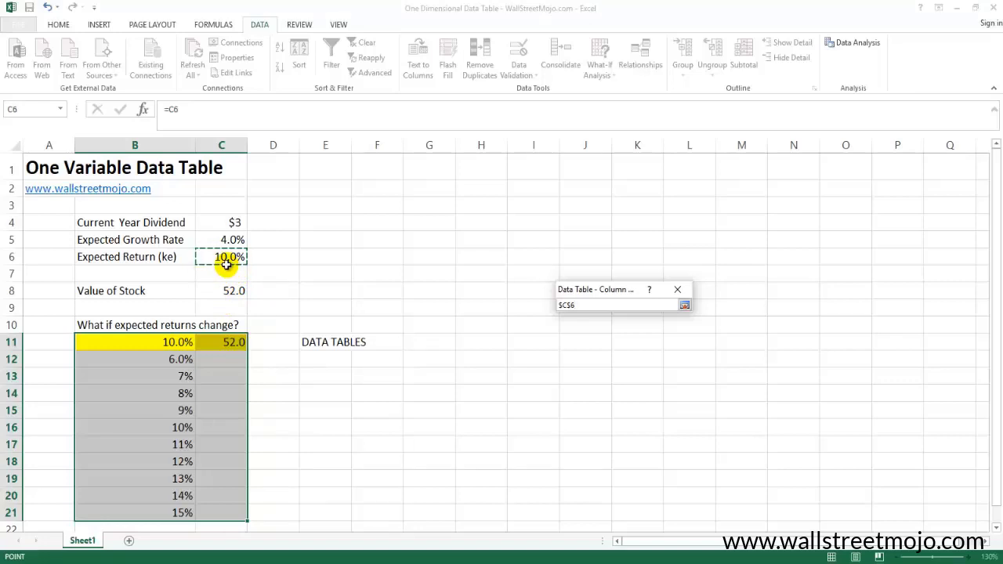
pyautogui.click(685, 305)
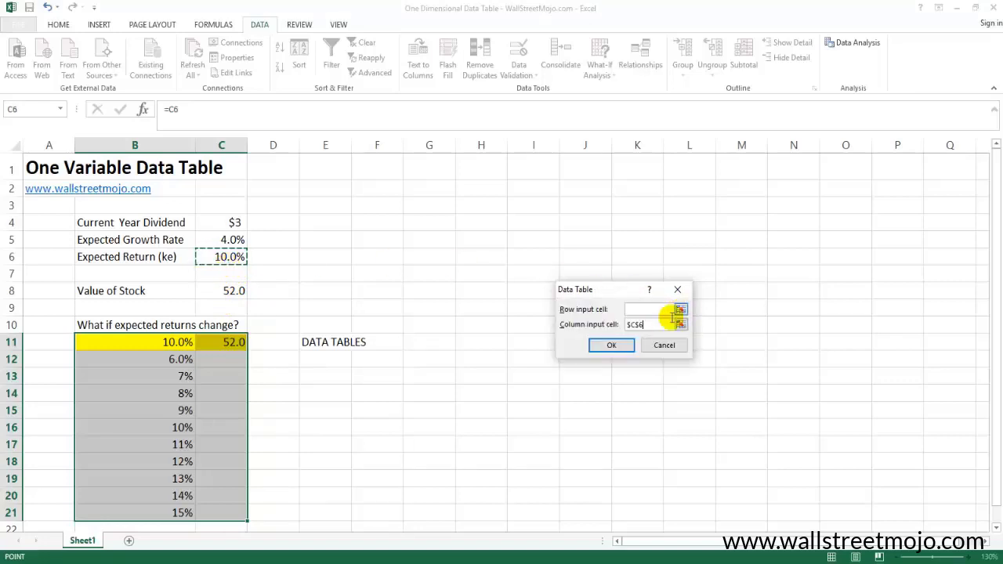
pyautogui.click(613, 345)
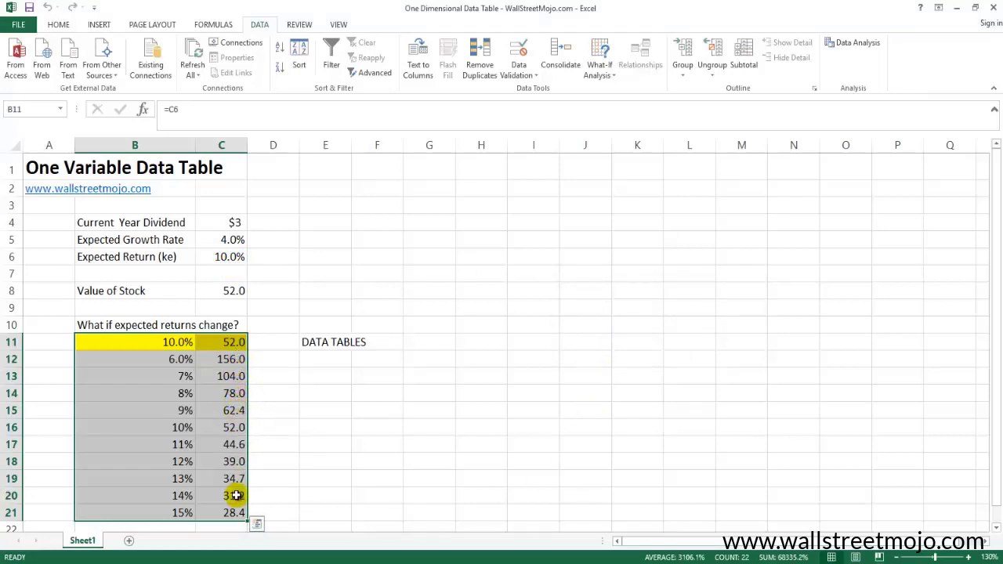
# Step: Examine the TABLE formula behind the calculated stock values in C12:C21
pyautogui.click(233, 392)
pyautogui.click(233, 376)
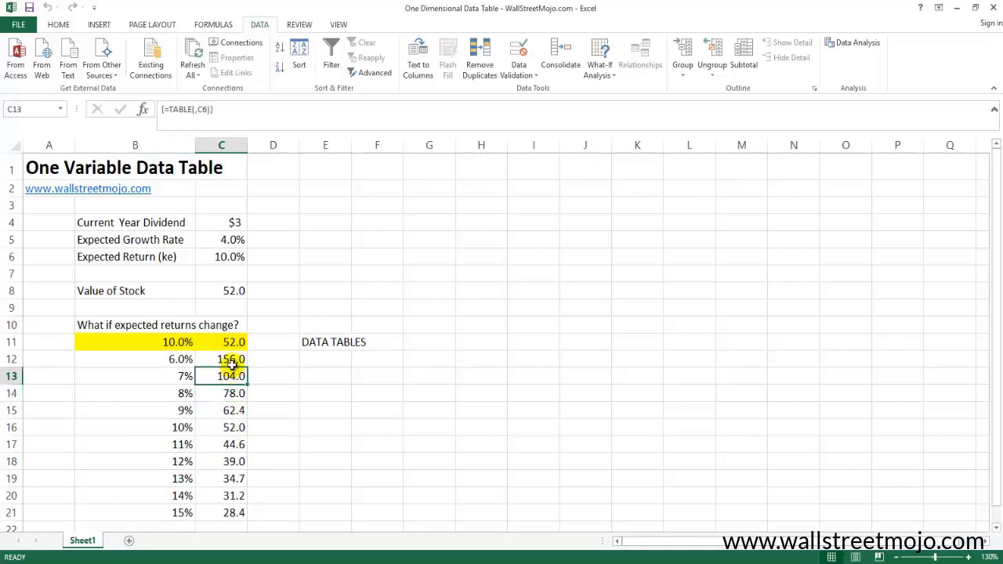
pyautogui.click(230, 358)
pyautogui.press('F2')
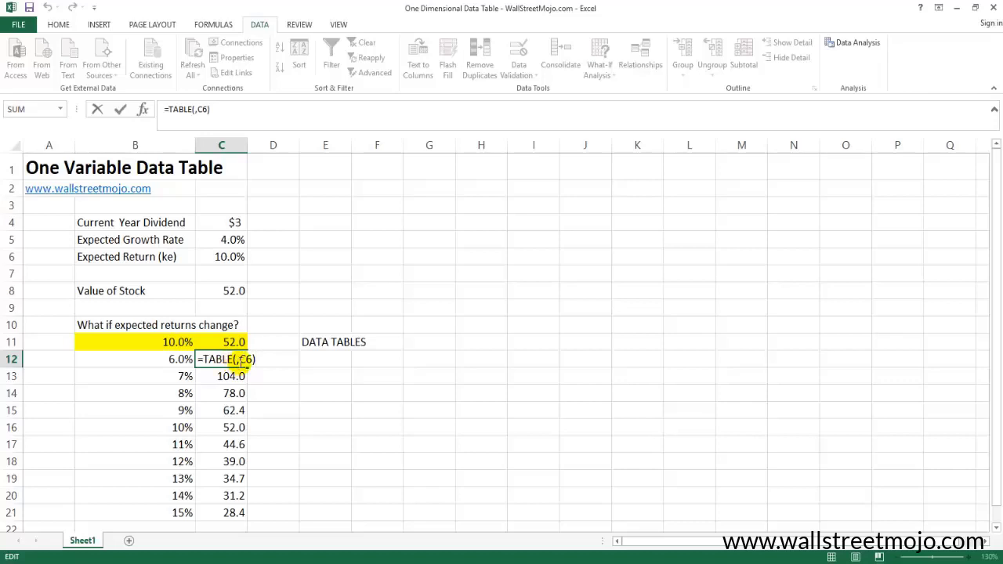
pyautogui.press('Escape')
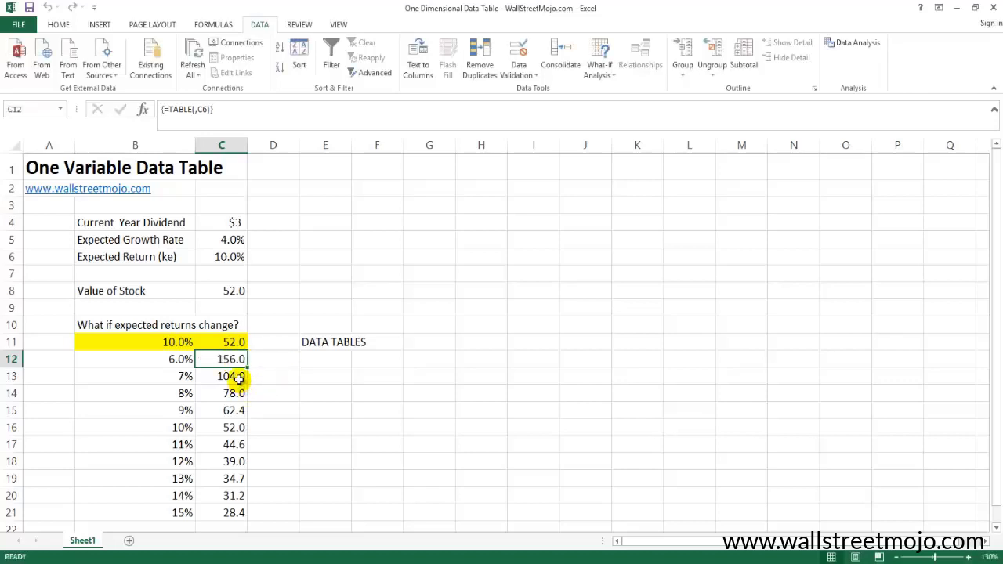
pyautogui.moveTo(234, 362); pyautogui.dragTo(230, 513)
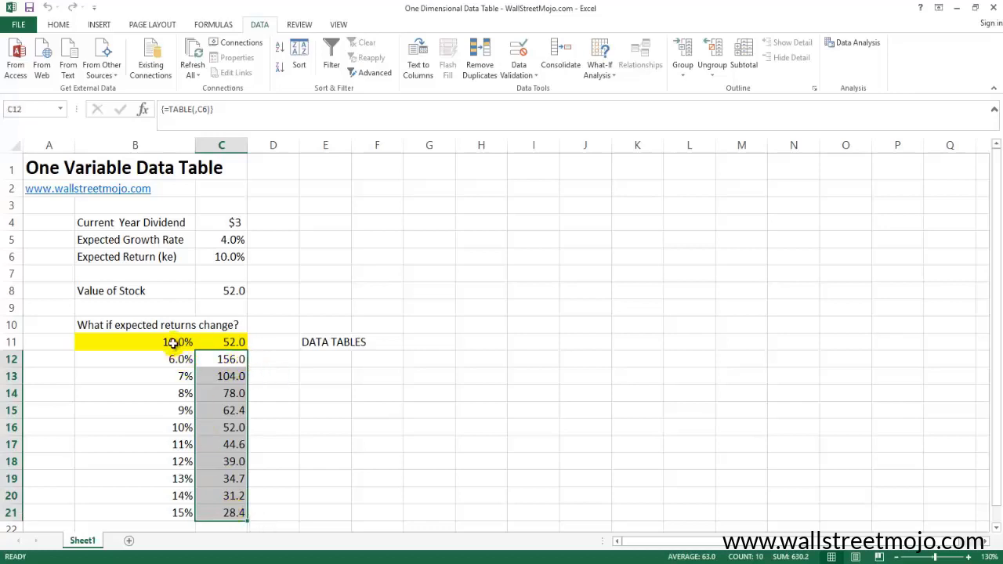
# Step: Review the linked header cells B11:C11, the Value of Stock formula in C8 and the expected return inputs feeding the table
pyautogui.click(174, 343)
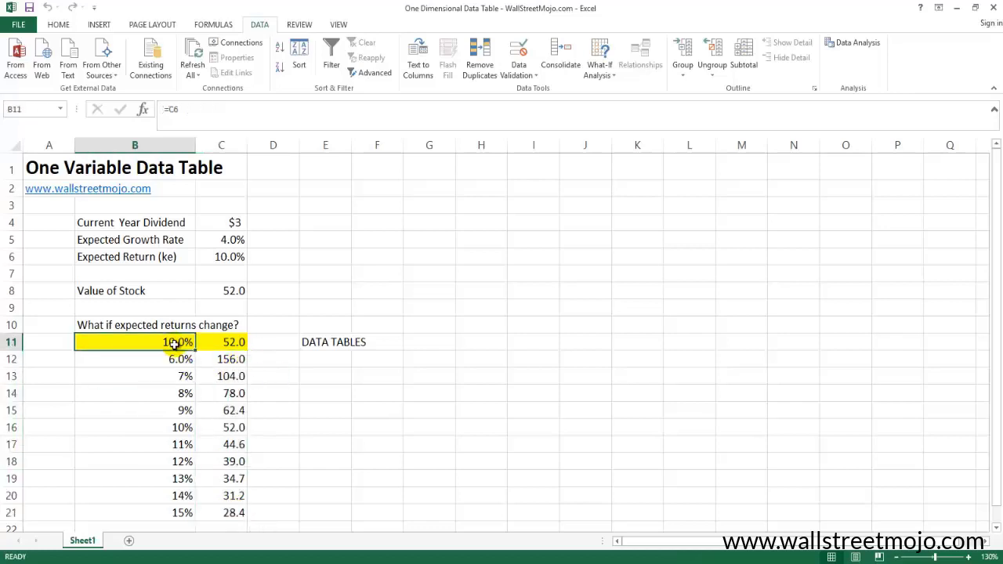
pyautogui.click(234, 345)
pyautogui.doubleClick(235, 345)
pyautogui.click(224, 291)
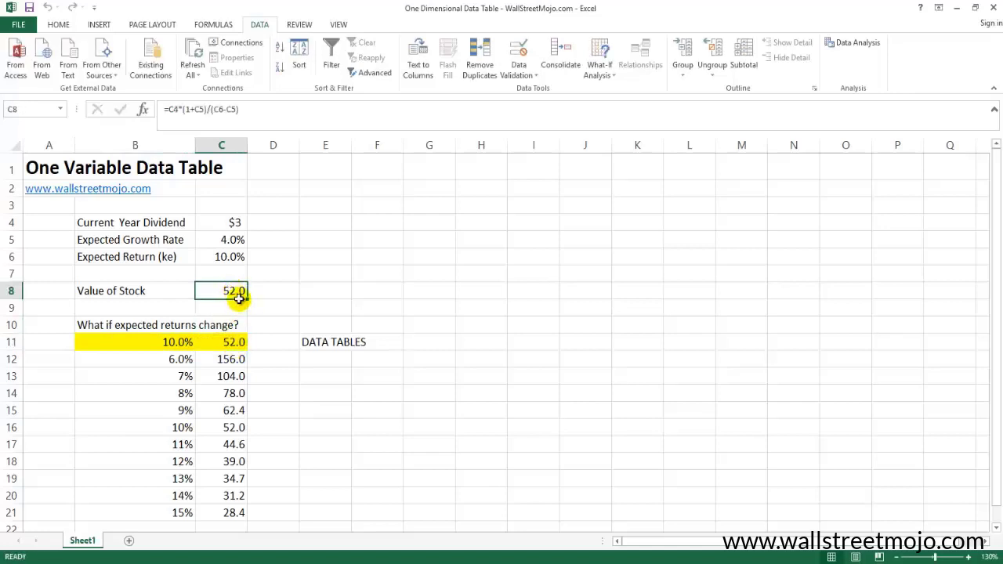
pyautogui.doubleClick(238, 295)
pyautogui.press('Escape')
pyautogui.moveTo(164, 360); pyautogui.dragTo(234, 508)
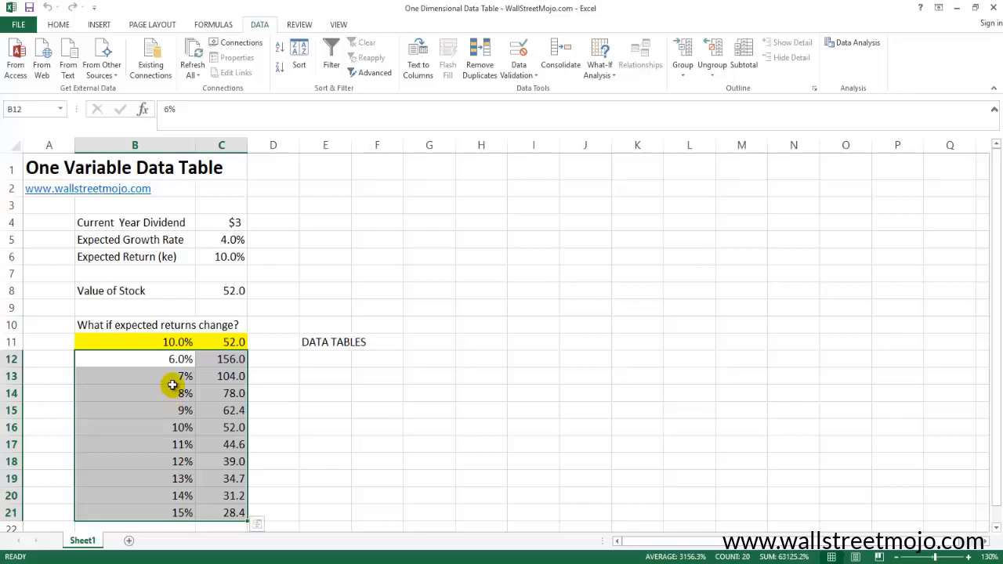
pyautogui.click(331, 342)
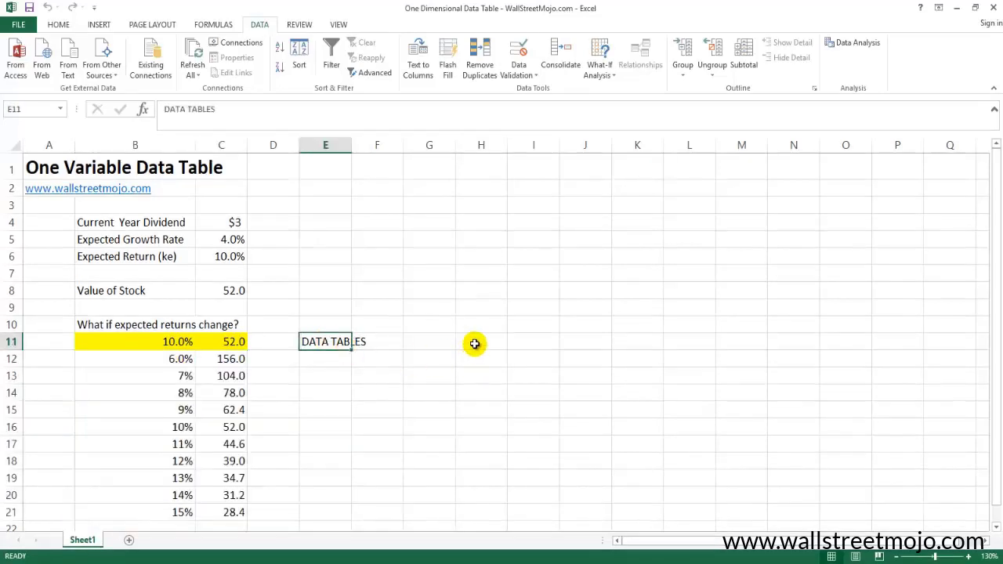
pyautogui.click(233, 291)
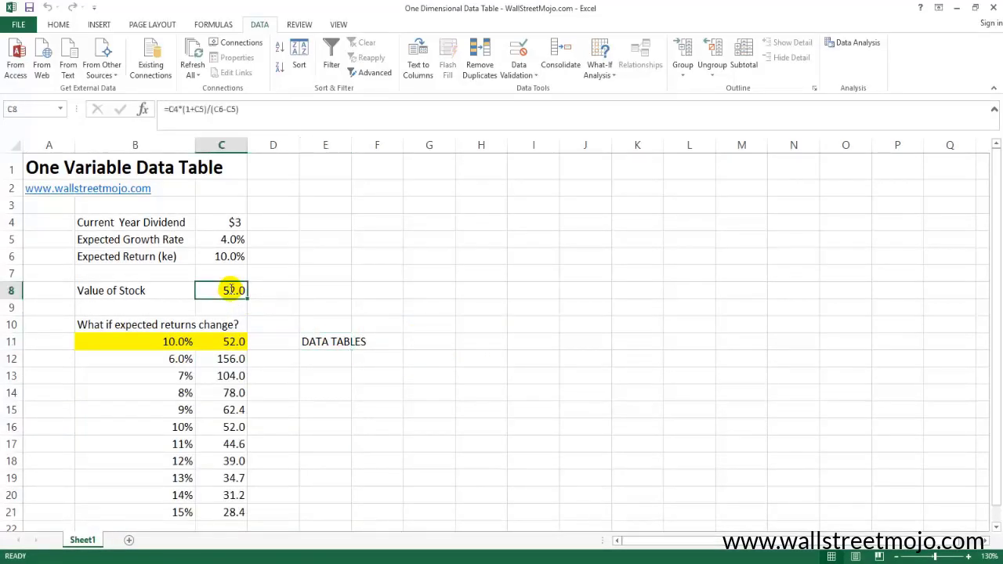
pyautogui.press('F2')
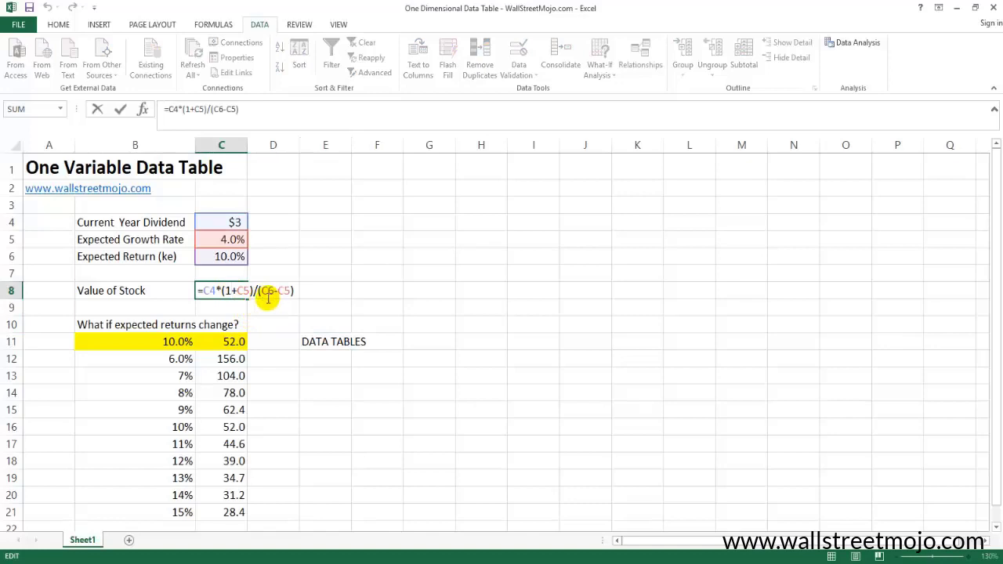
pyautogui.press('Escape')
pyautogui.moveTo(139, 256); pyautogui.dragTo(231, 259)
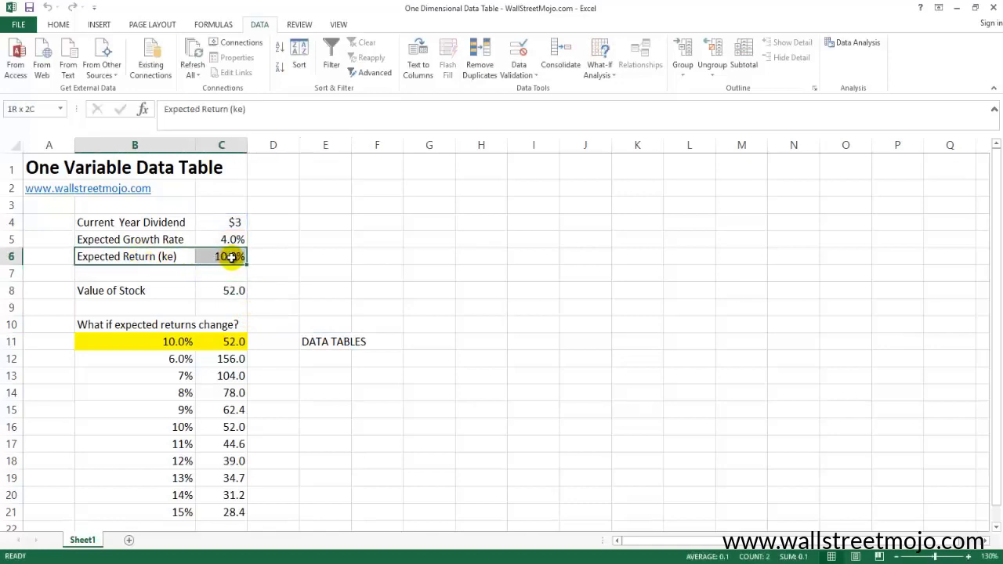
pyautogui.moveTo(161, 343); pyautogui.dragTo(160, 510)
pyautogui.click(216, 247)
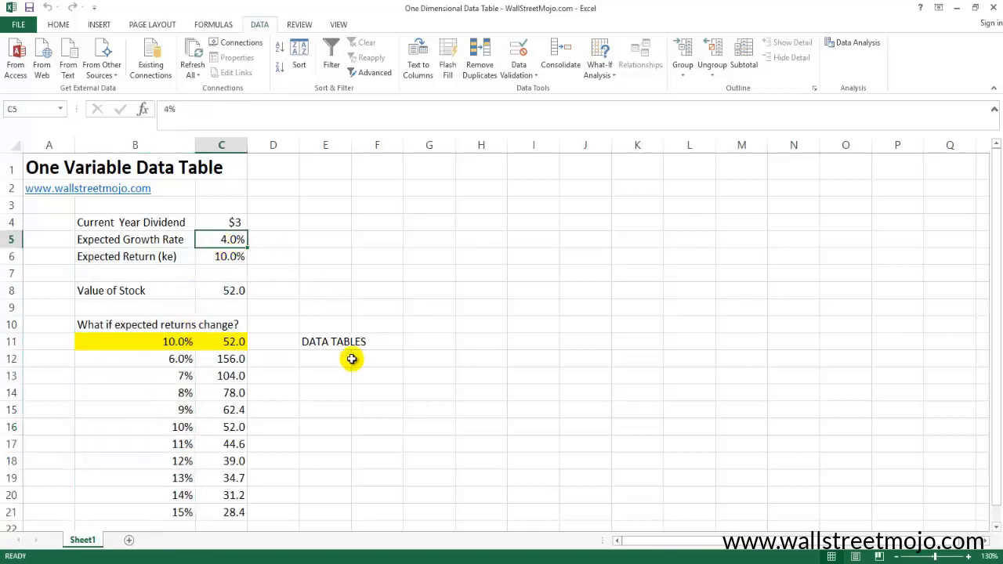
# Step: Enter the heading Growth Rate in cell H11 for a second data table
pyautogui.click(469, 342)
pyautogui.write('Growth')
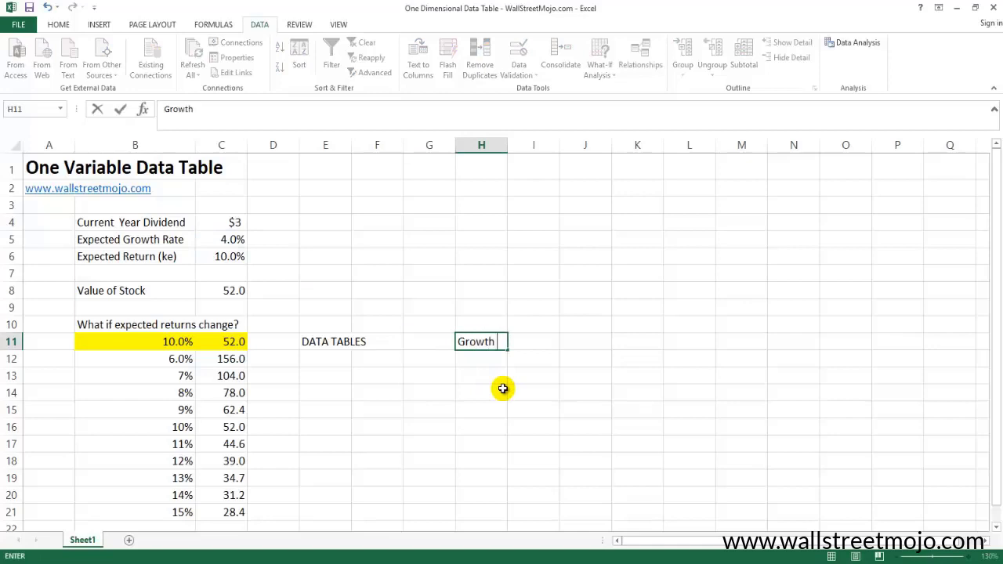
pyautogui.write(' Rate')
pyautogui.press('Return')
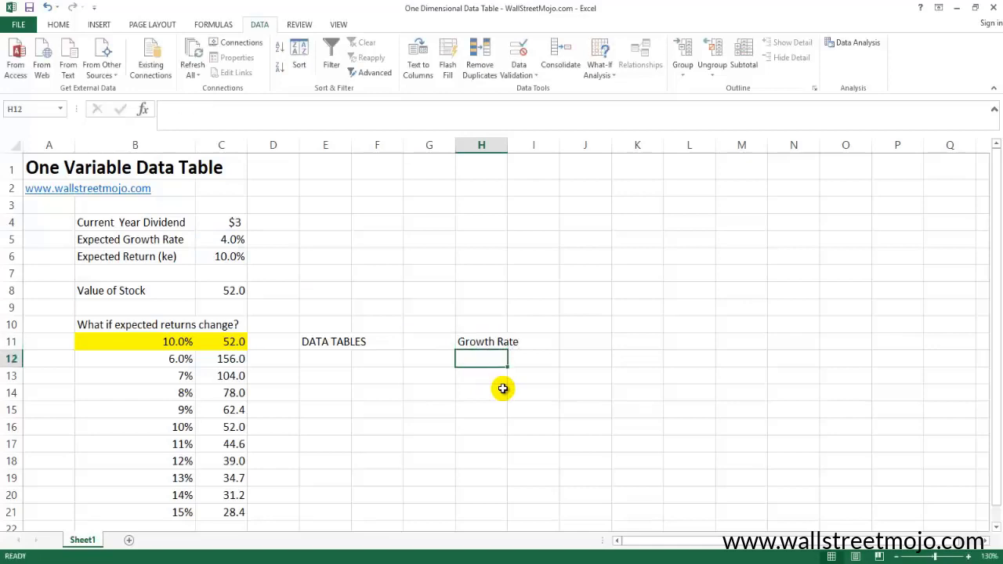
# Step: Link cell H12 to the Expected Growth Rate assumption with the formula =C5
pyautogui.press('Up')
pyautogui.press('Down')
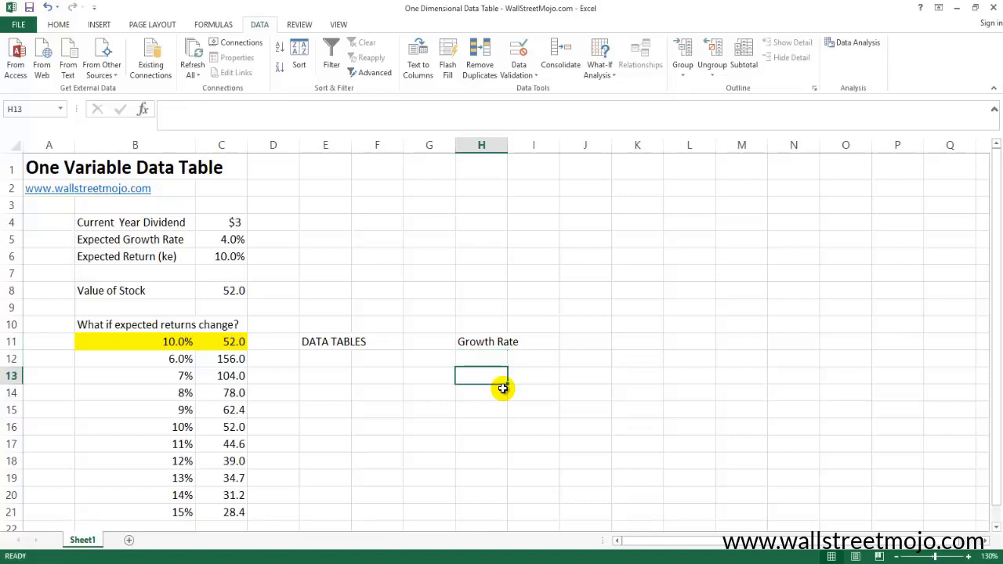
pyautogui.write('=')
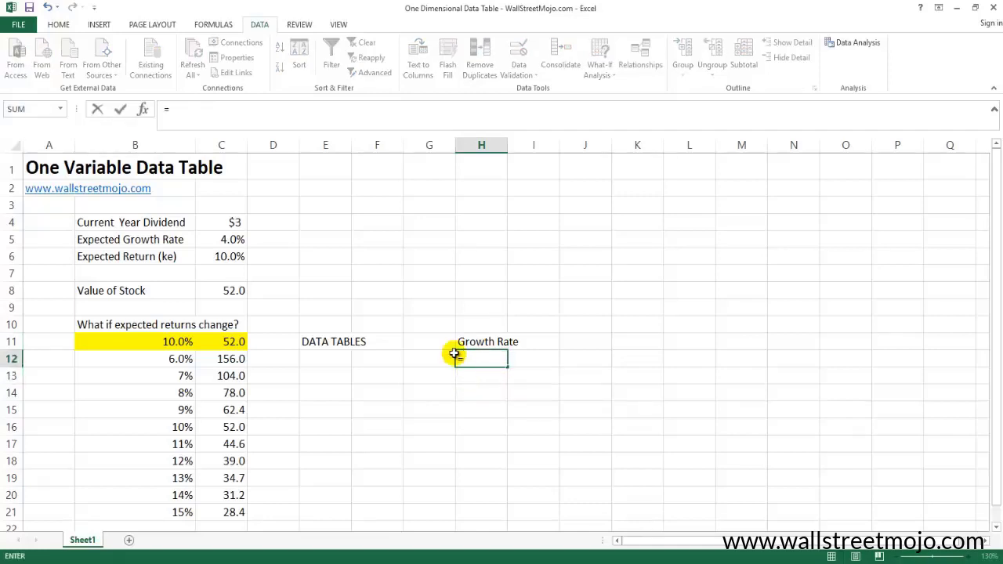
pyautogui.click(228, 241)
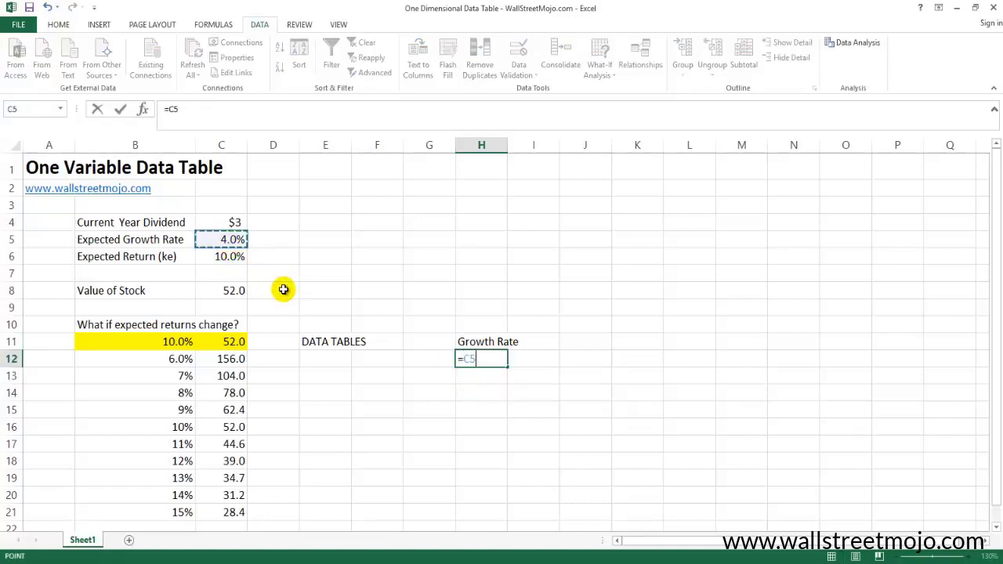
pyautogui.press('Return')
# Step: Link cell I12 to the Value of Stock result with the formula =C8
pyautogui.press('Up')
pyautogui.press('Right')
pyautogui.write('=')
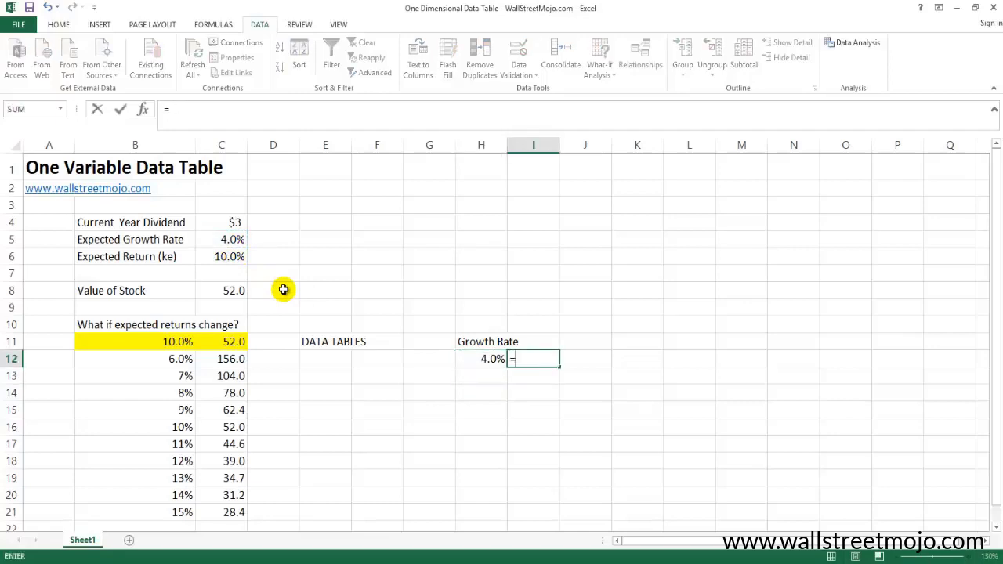
pyautogui.click(240, 291)
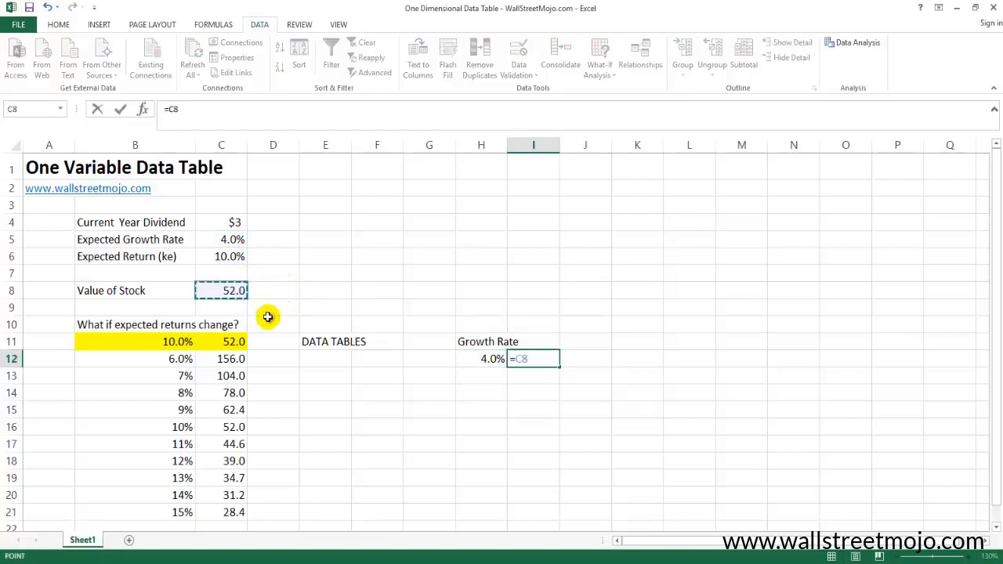
pyautogui.press('Return')
# Step: Examine which source cells the formulas in H12 and I12 refer to
pyautogui.press('Up')
pyautogui.press('Left')
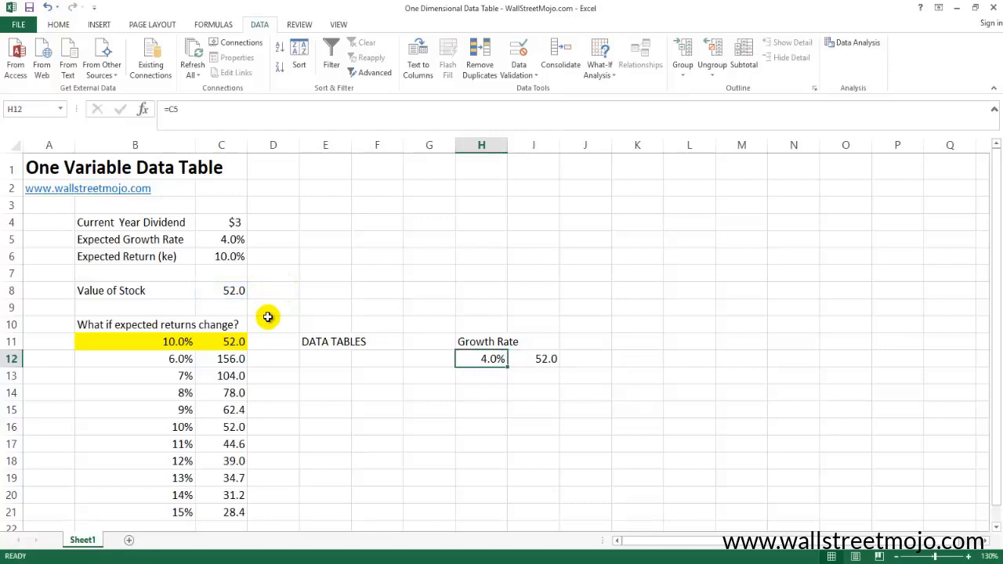
pyautogui.press('F2')
pyautogui.press('Escape')
pyautogui.press('Right')
pyautogui.press('F2')
pyautogui.press('Escape')
# Step: Enter the growth rate scenarios 5%, 6%, 7% and 8% in cells H13:H16
pyautogui.press('Left')
pyautogui.press('Down')
pyautogui.write('5')
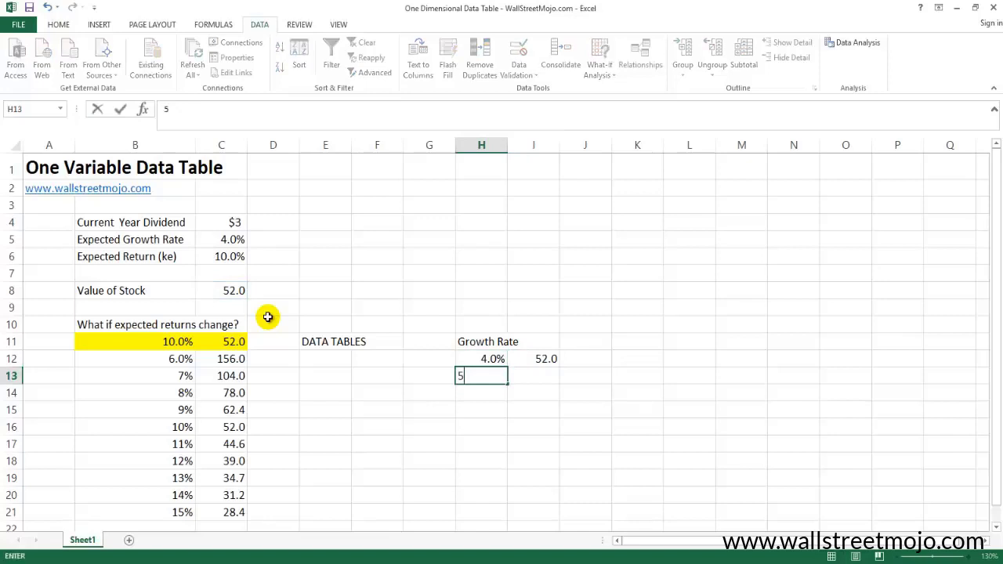
pyautogui.press('Return')
pyautogui.write('6')
pyautogui.press('Return')
pyautogui.write('7')
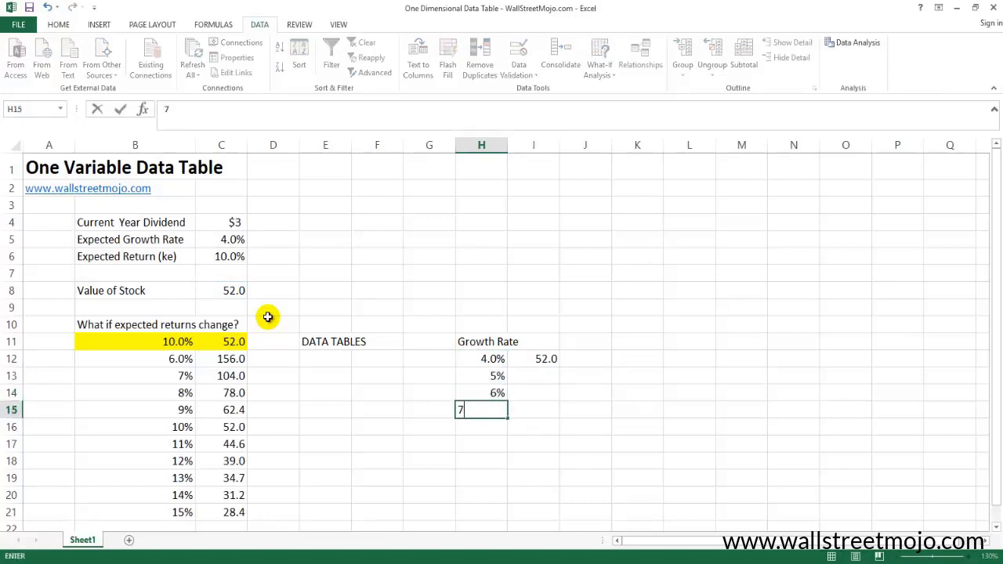
pyautogui.press('Return')
pyautogui.write('8')
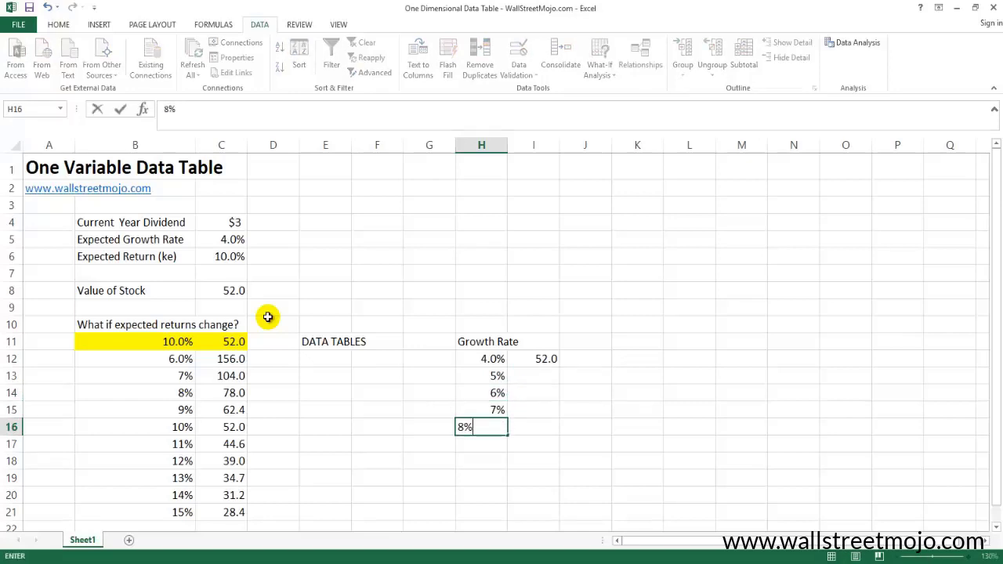
pyautogui.press('Return')
# Step: Review the linked growth rate in H12 and the scenario rates below it in H13:H16
pyautogui.press('Up')
pyautogui.press('Up')
pyautogui.press('Up')
pyautogui.press('Up')
pyautogui.press('Up')
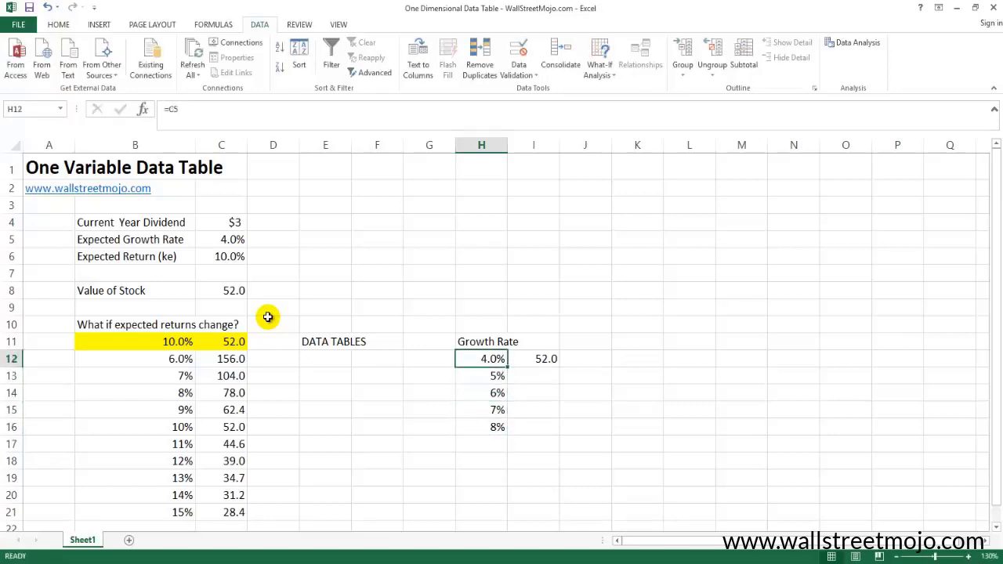
pyautogui.press('Down')
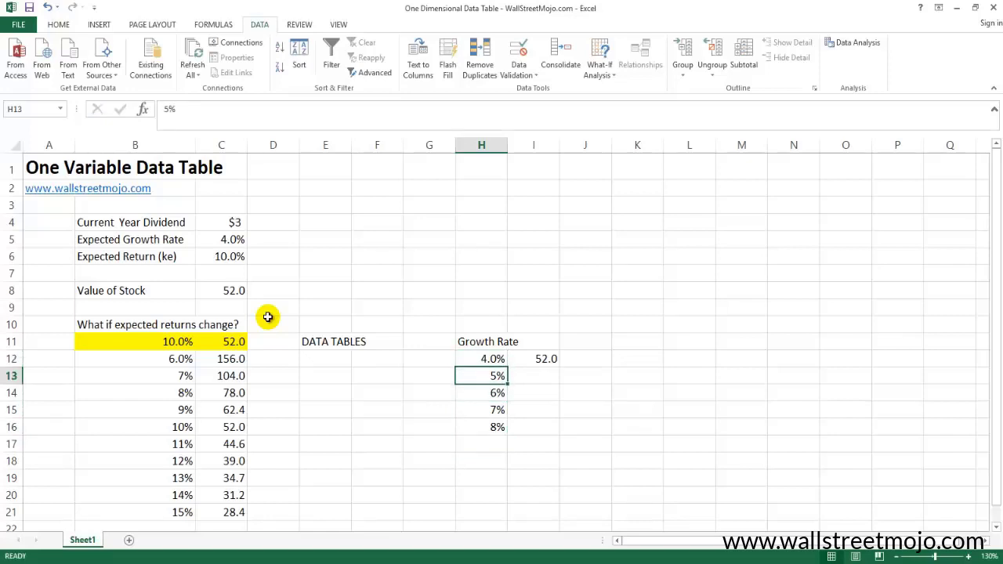
pyautogui.press('Down')
pyautogui.press('Down')
pyautogui.press('Down')
# Step: Create a one-variable data table over H12:I16 using C5, the Expected Growth Rate, as the column input cell, and check cell I16
pyautogui.press('Up')
pyautogui.press('Up')
pyautogui.press('Up')
pyautogui.press('Up')
pyautogui.hotkey('shift', 'Right')
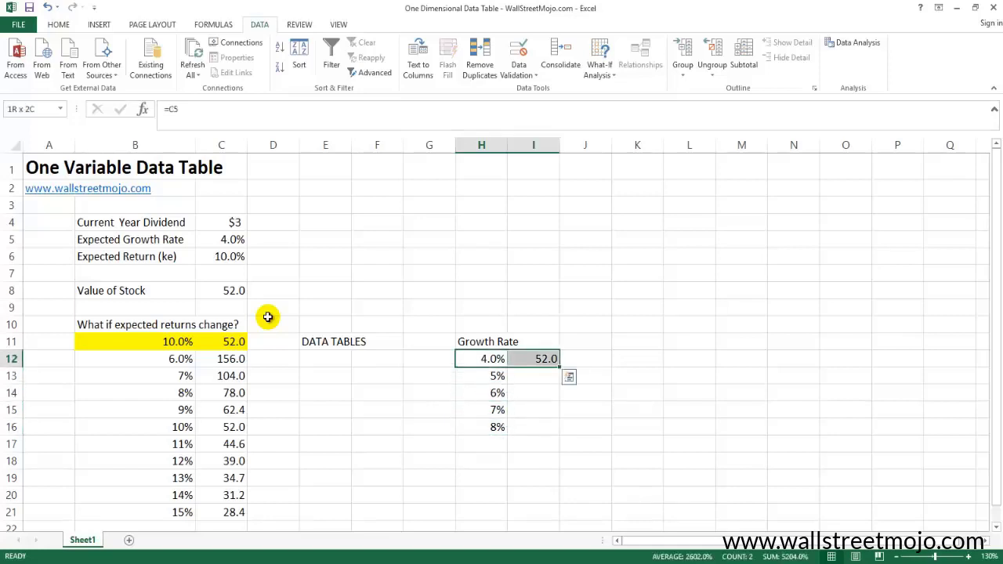
pyautogui.hotkey('shift', 'Down')
pyautogui.hotkey('shift', 'Down')
pyautogui.hotkey('shift', 'Down')
pyautogui.hotkey('shift', 'Down')
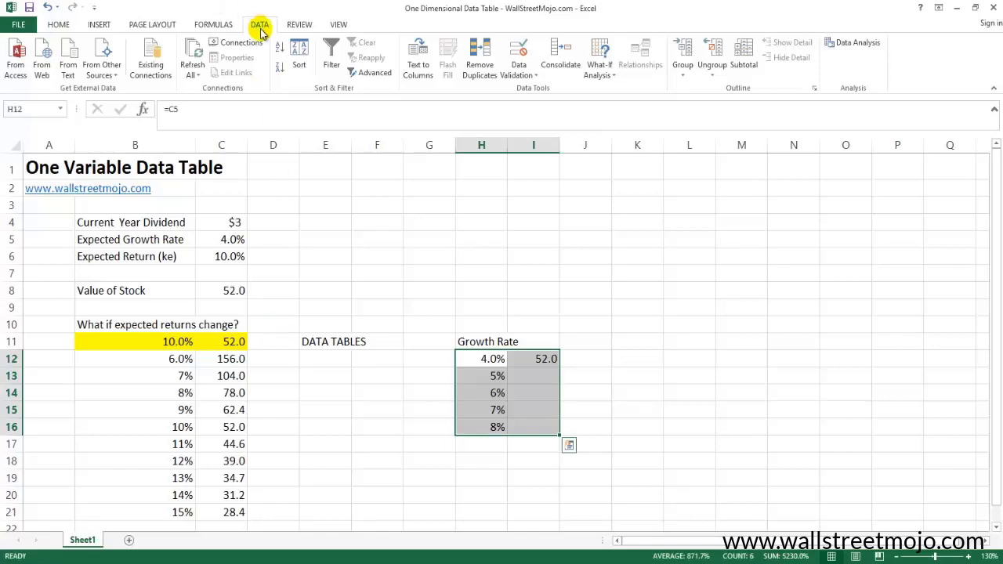
pyautogui.click(610, 75)
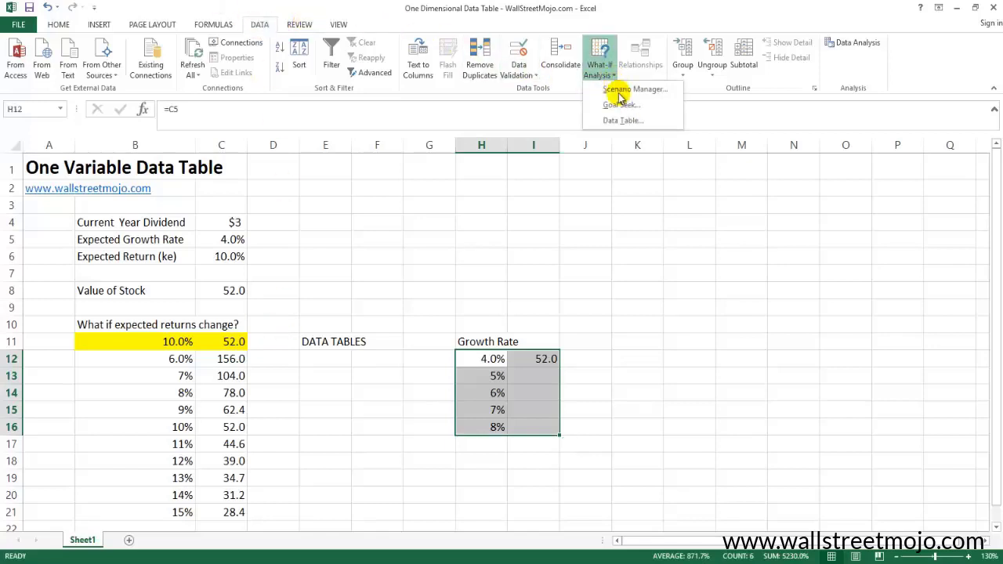
pyautogui.click(627, 121)
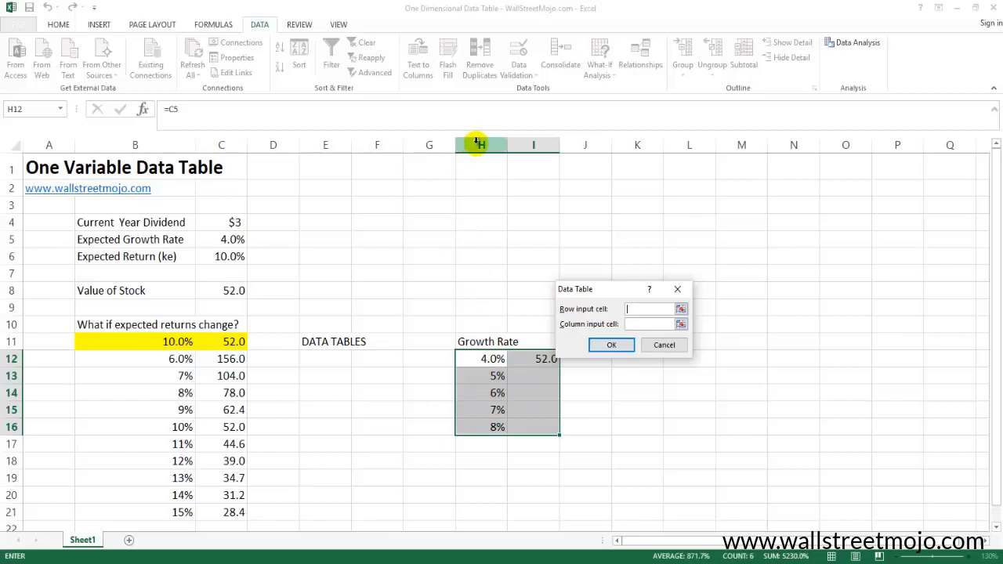
pyautogui.click(683, 323)
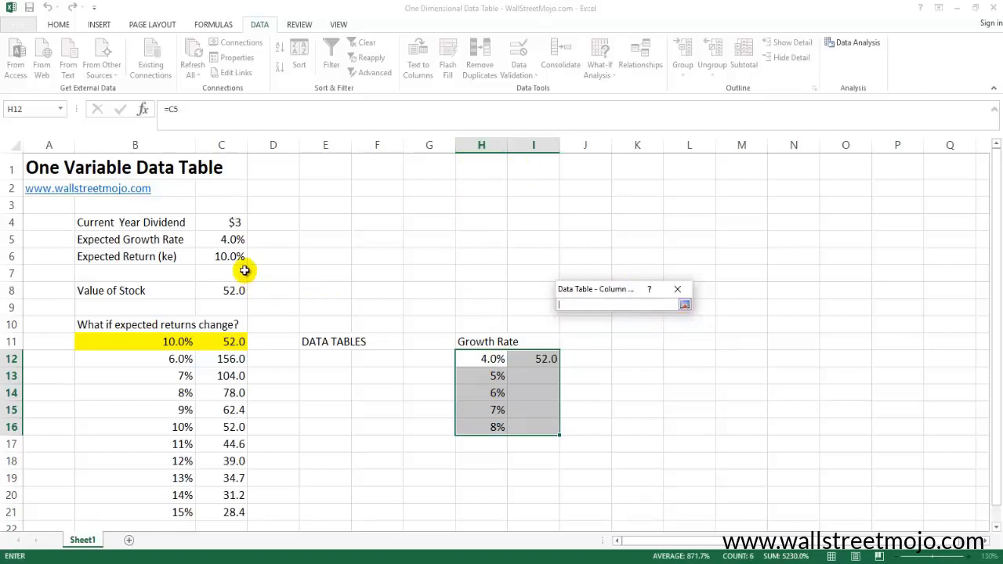
pyautogui.click(236, 243)
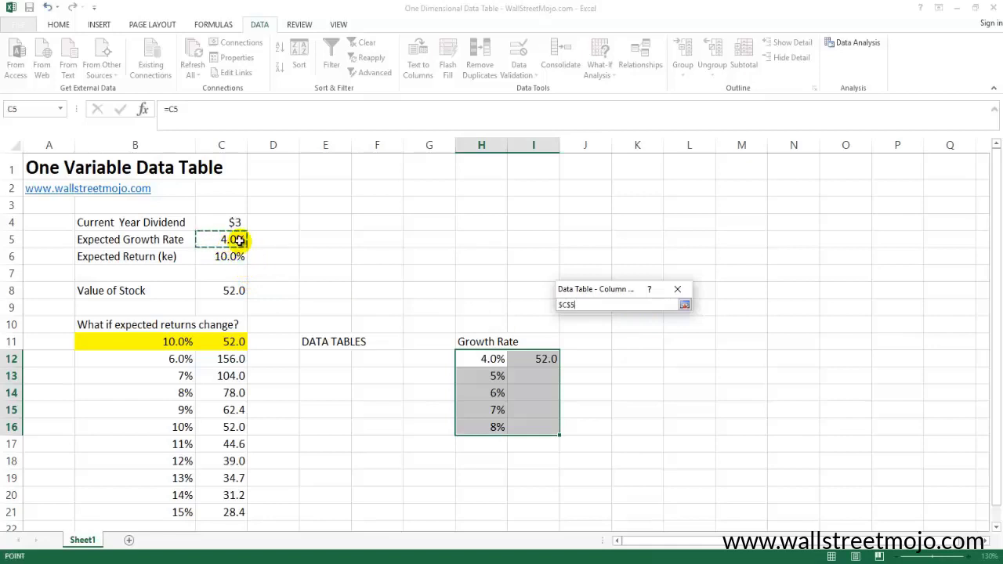
pyautogui.click(685, 305)
pyautogui.click(615, 346)
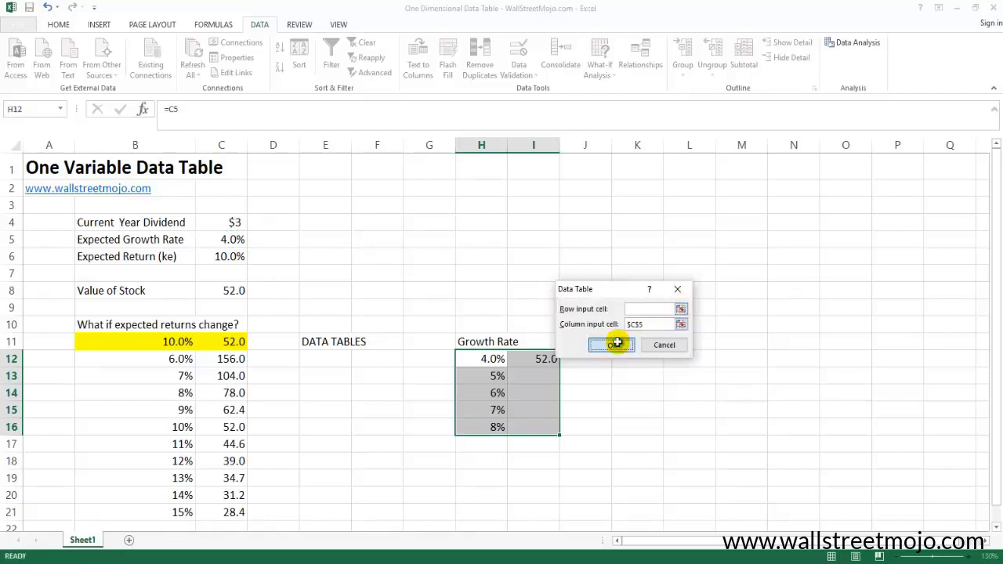
pyautogui.click(549, 429)
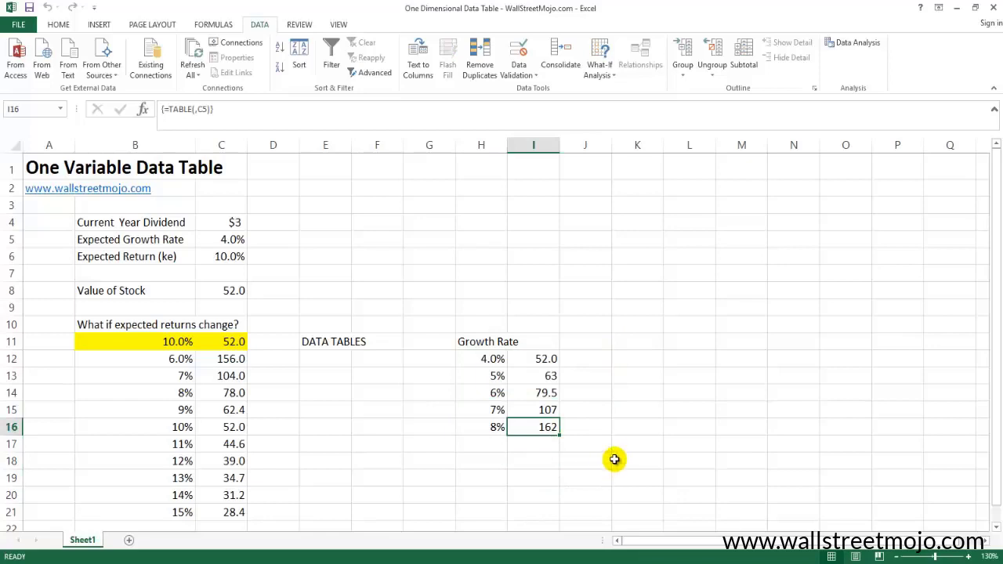